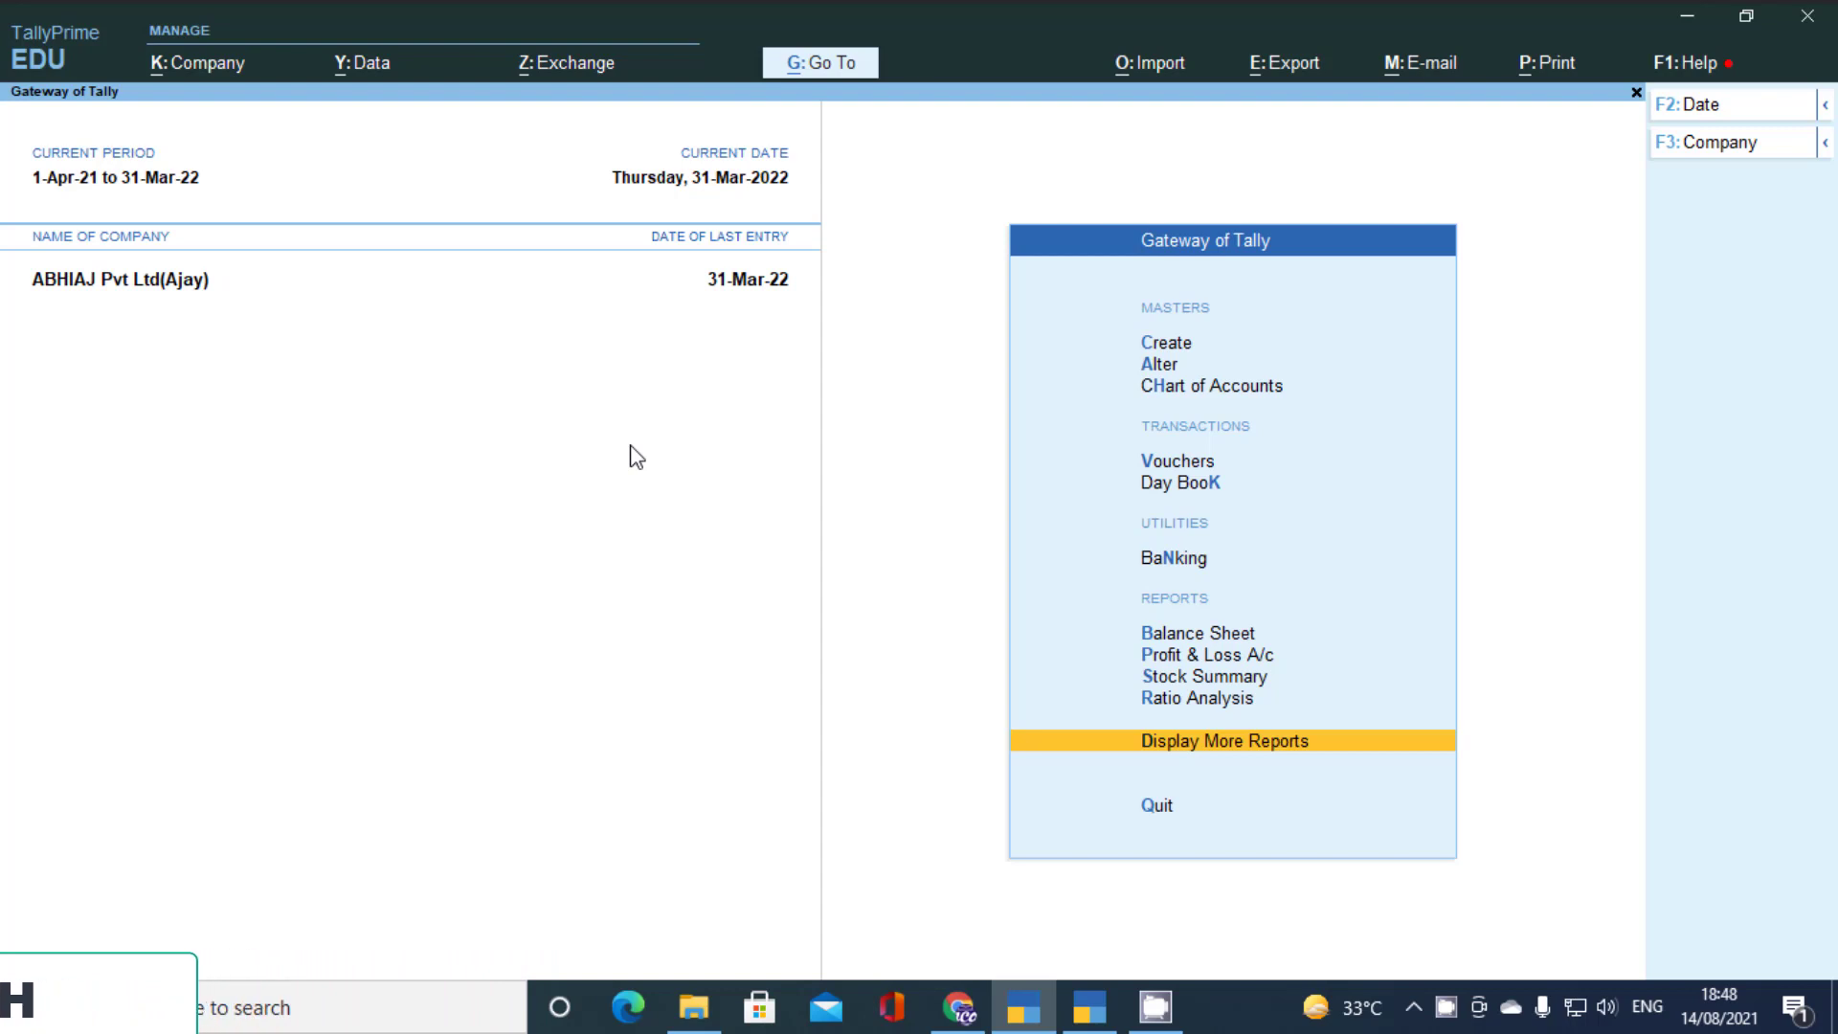
Open the Go To list of reports and expand it to show more reports and the inactive ones.
key("alt")
key("alt+g")
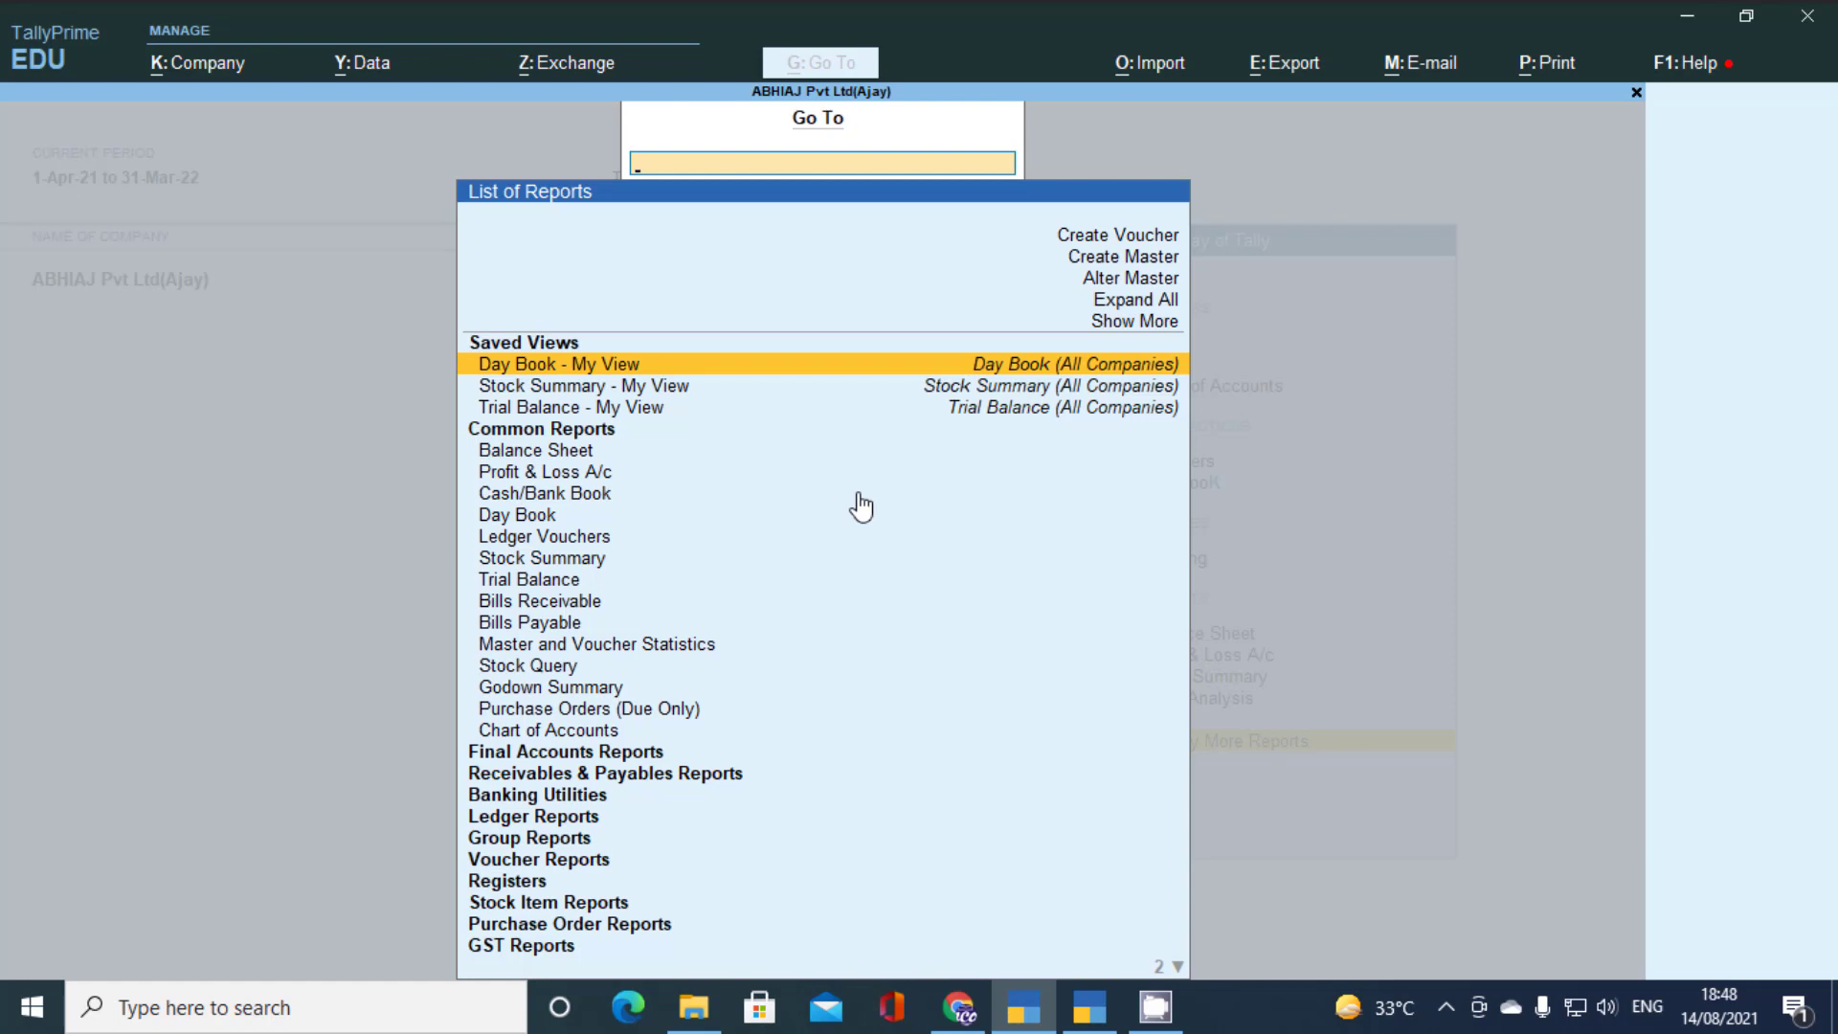
key("Up")
key("Return")
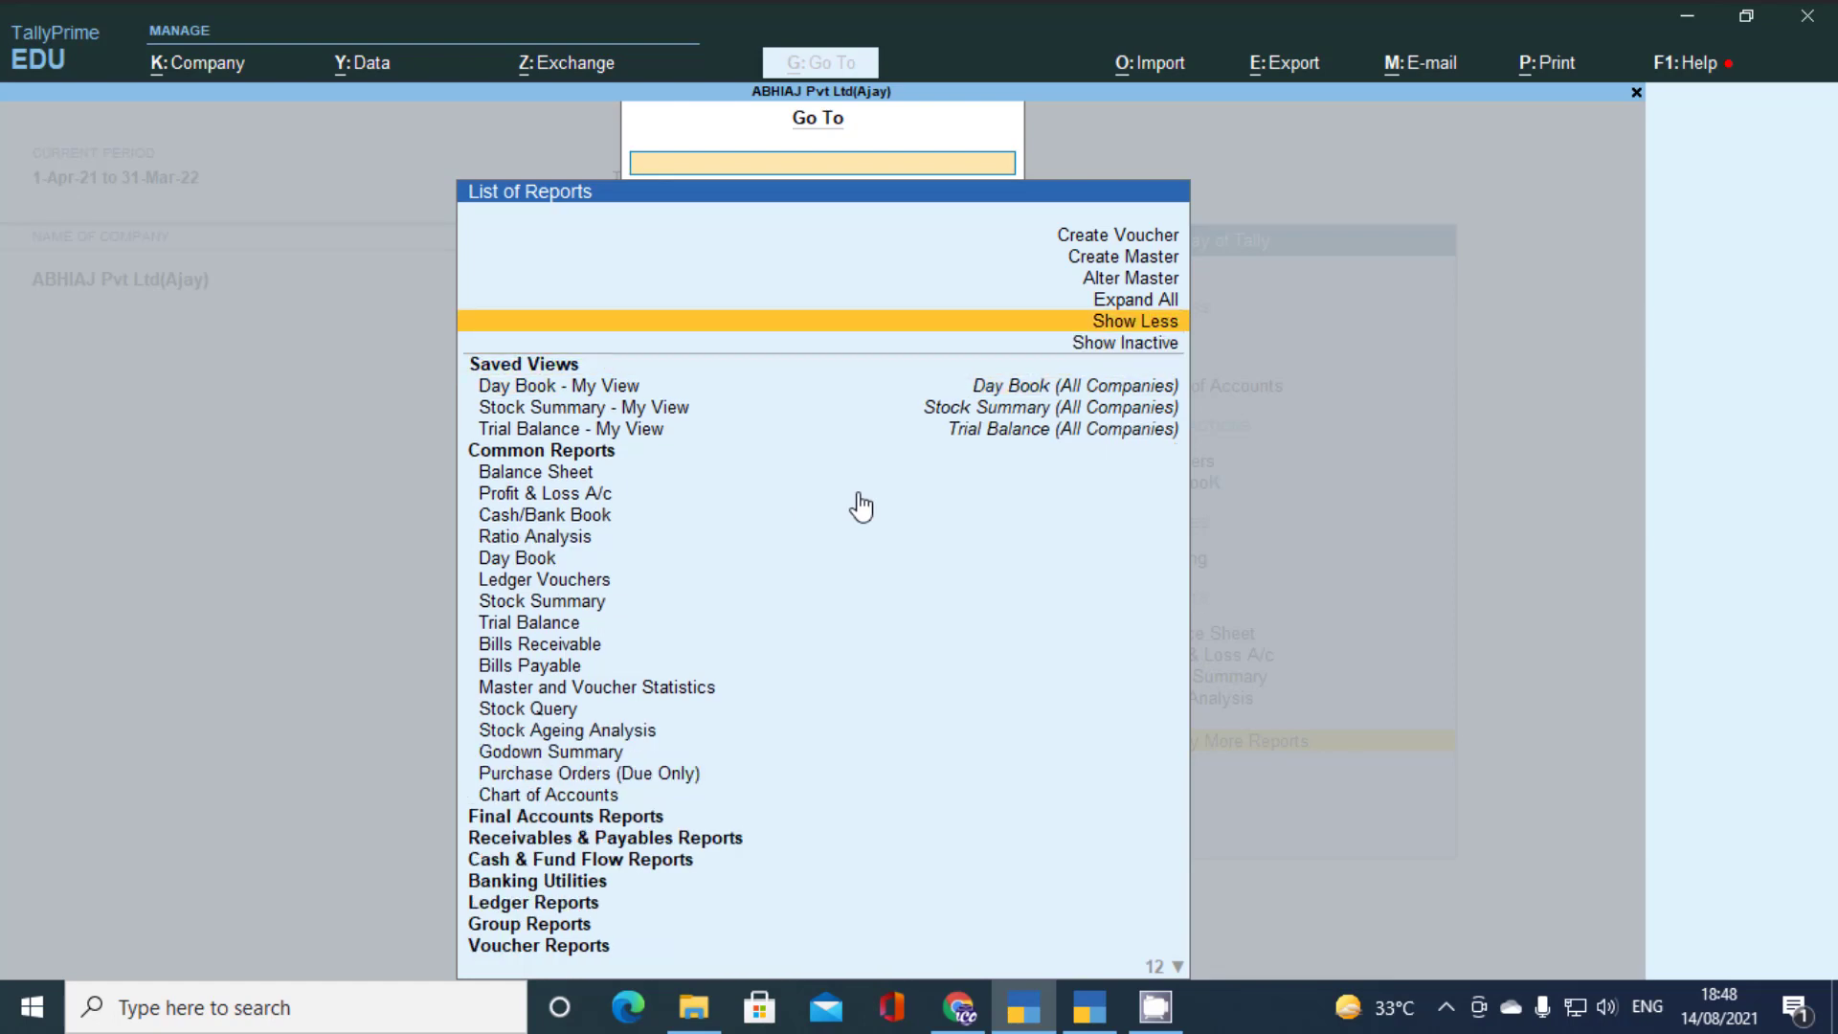
key("Down")
key("Return")
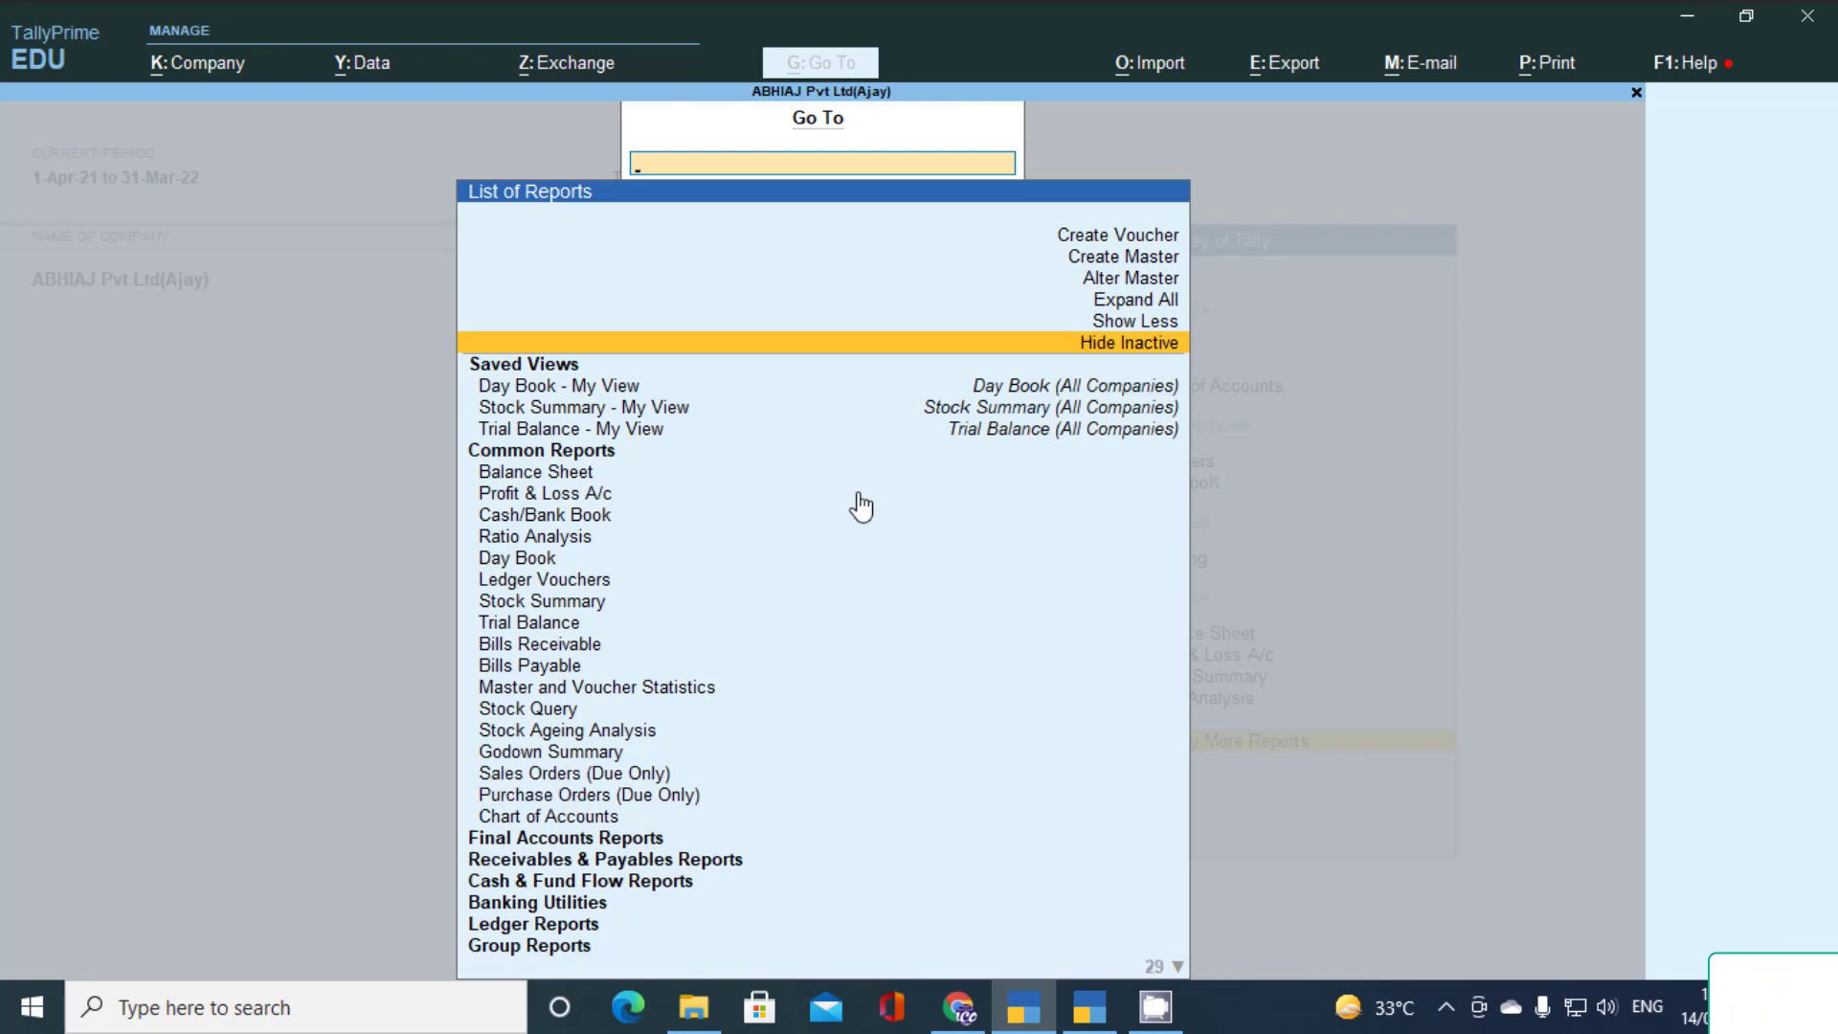
Open the Purchase Orders (Due Only) report from the common reports.
key("Down")
key("Down")
key("Down")
key("Down")
key("Down")
key("Down")
key("Down")
key("Down")
key("Down")
key("Down")
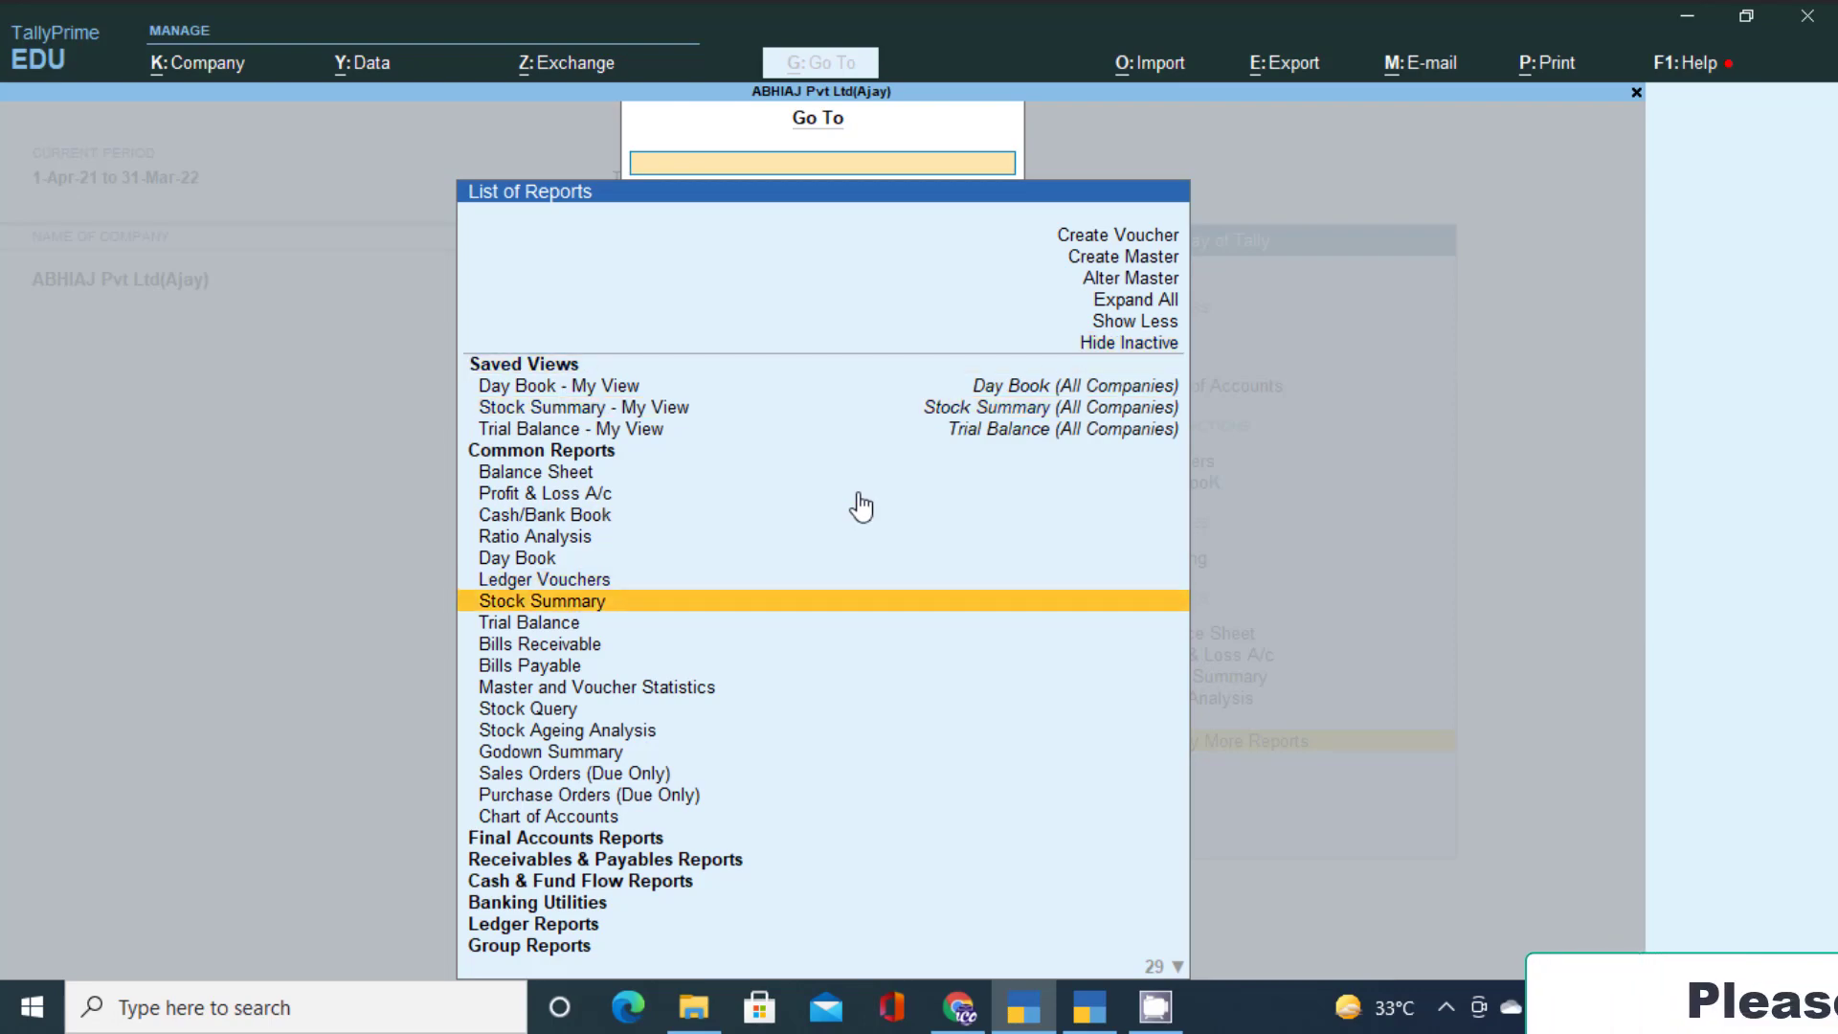
key("Down")
key("Down")
key("Down")
key("Down")
key("Down")
key("Down")
key("Down")
key("Down")
key("Down")
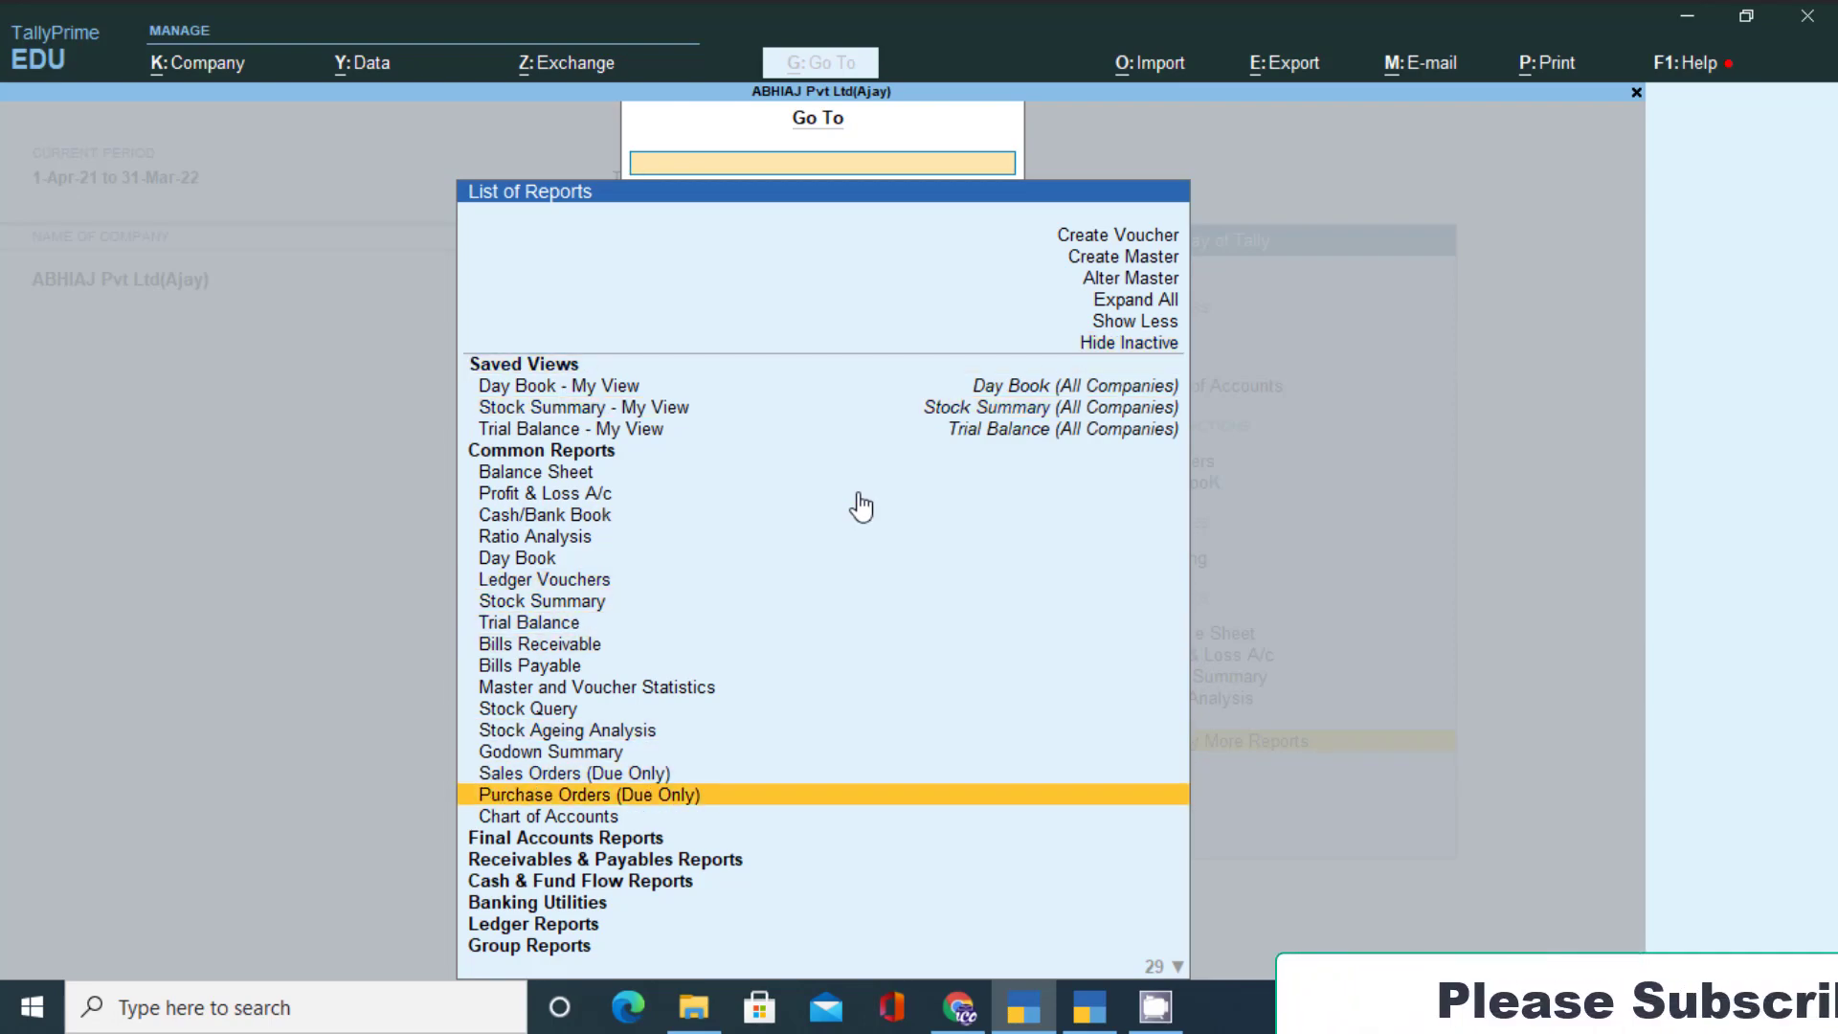
key("Return")
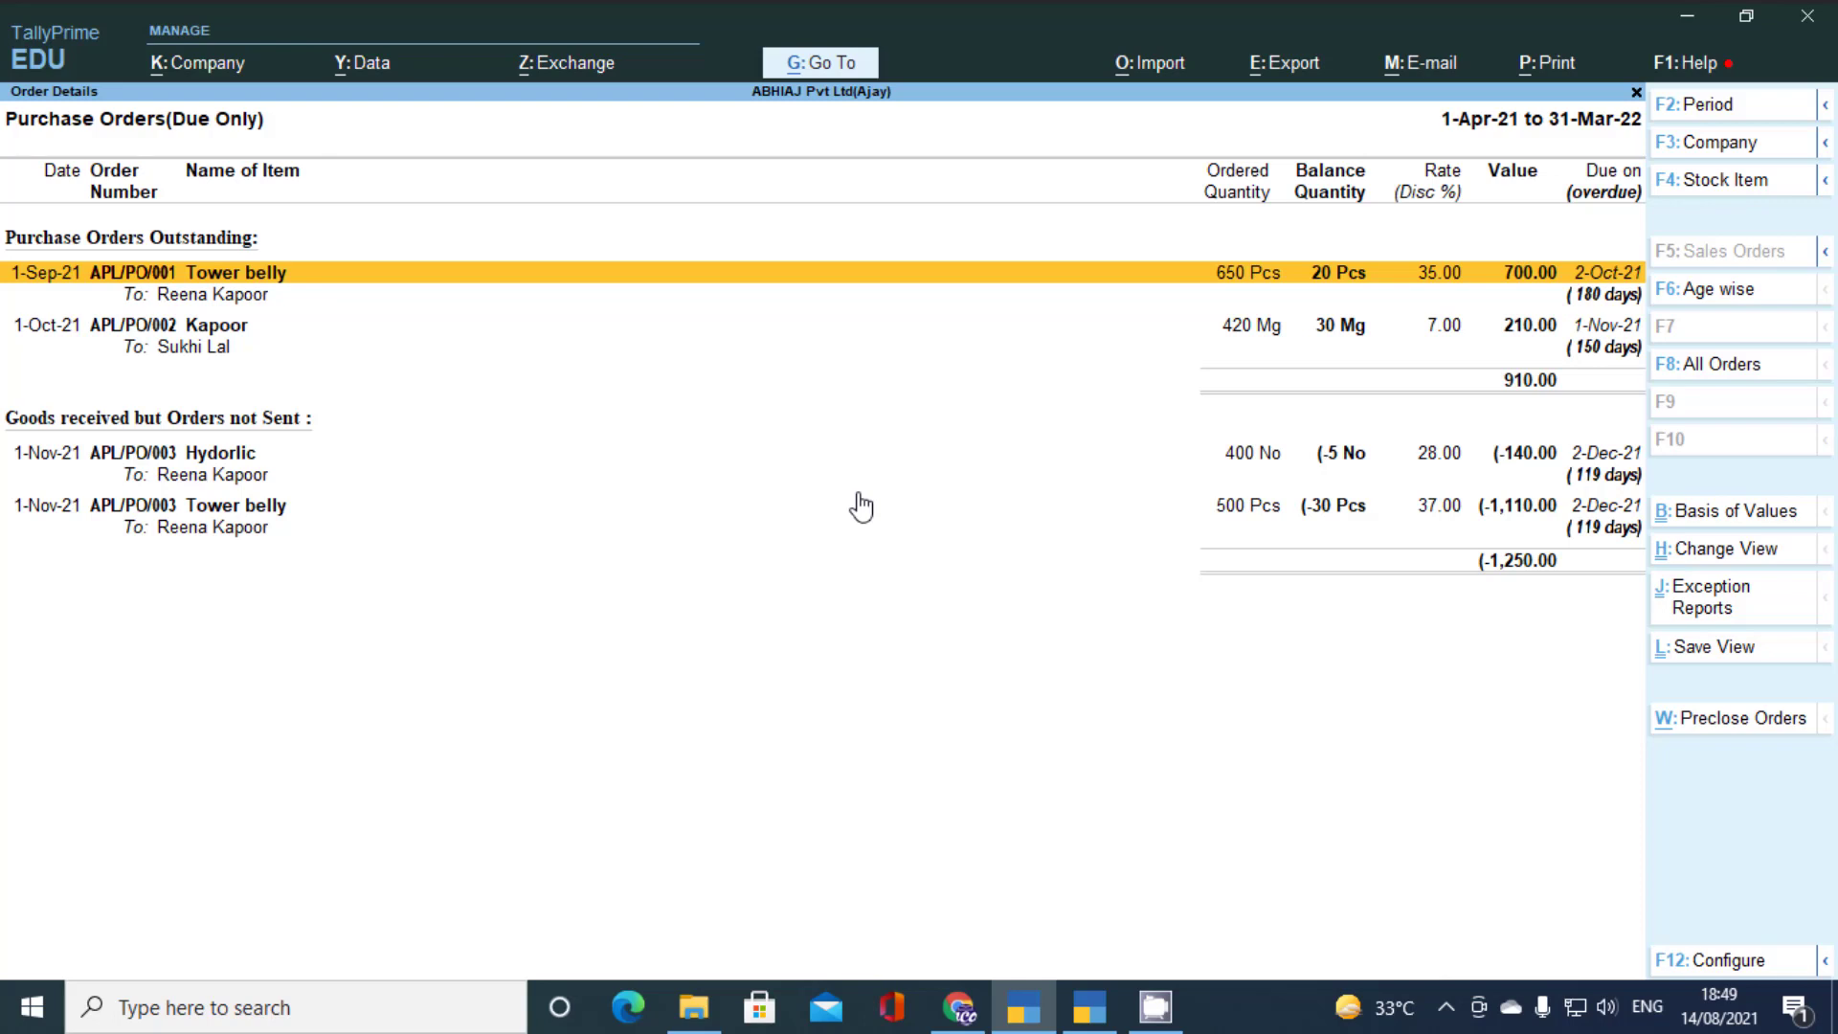
Expand the outstanding 1-Sep-21 Tower belly order and review its order, receipt note, rejection and purchase entries.
key("Down")
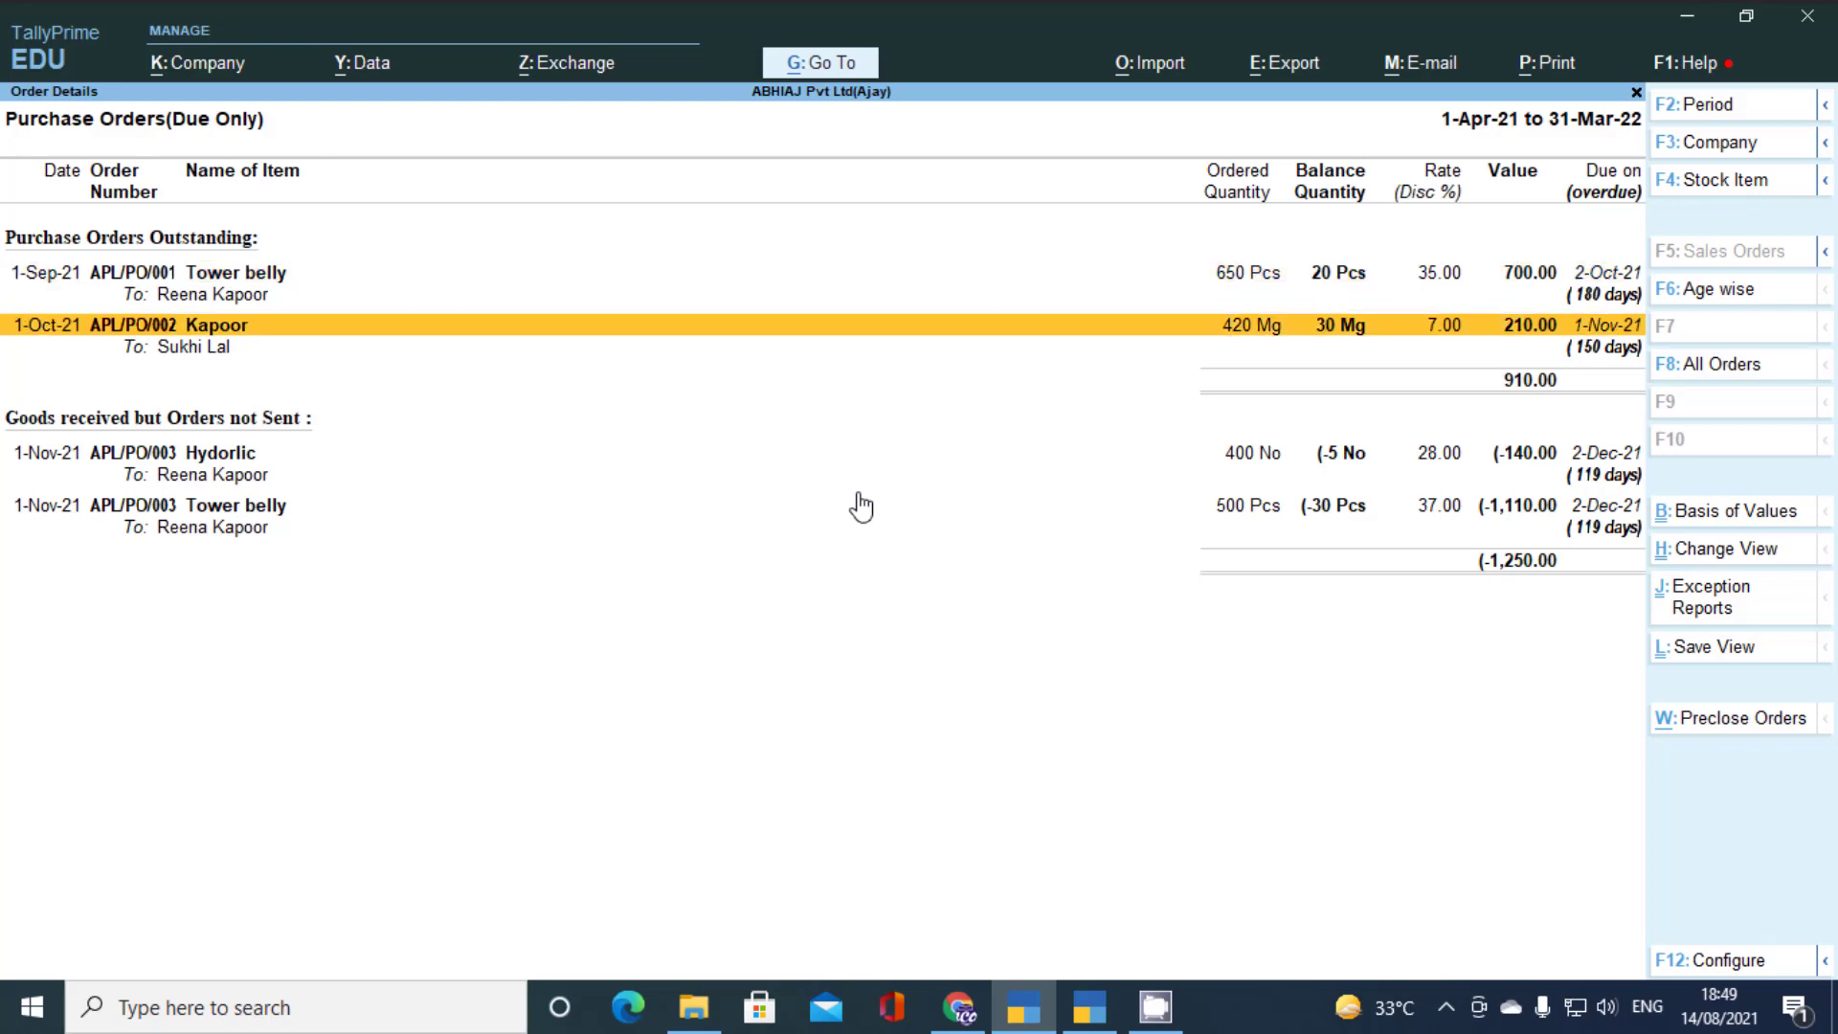
key("Up")
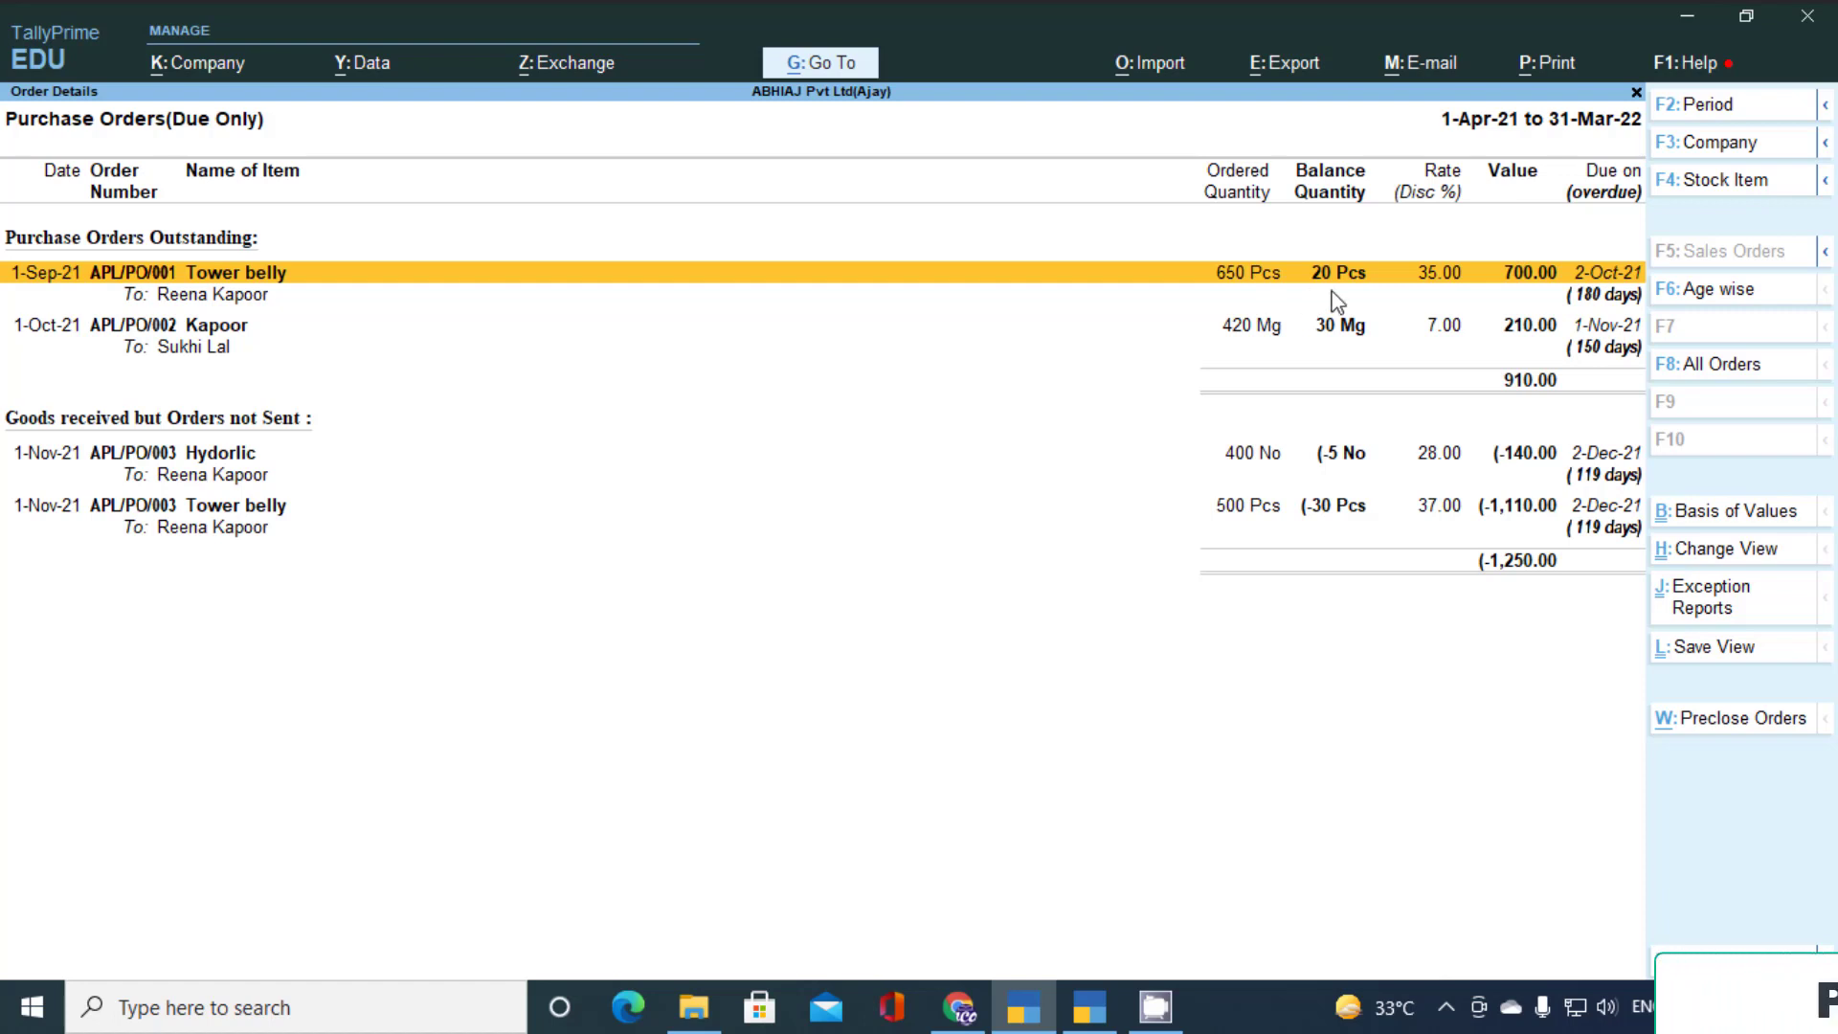
key("Return")
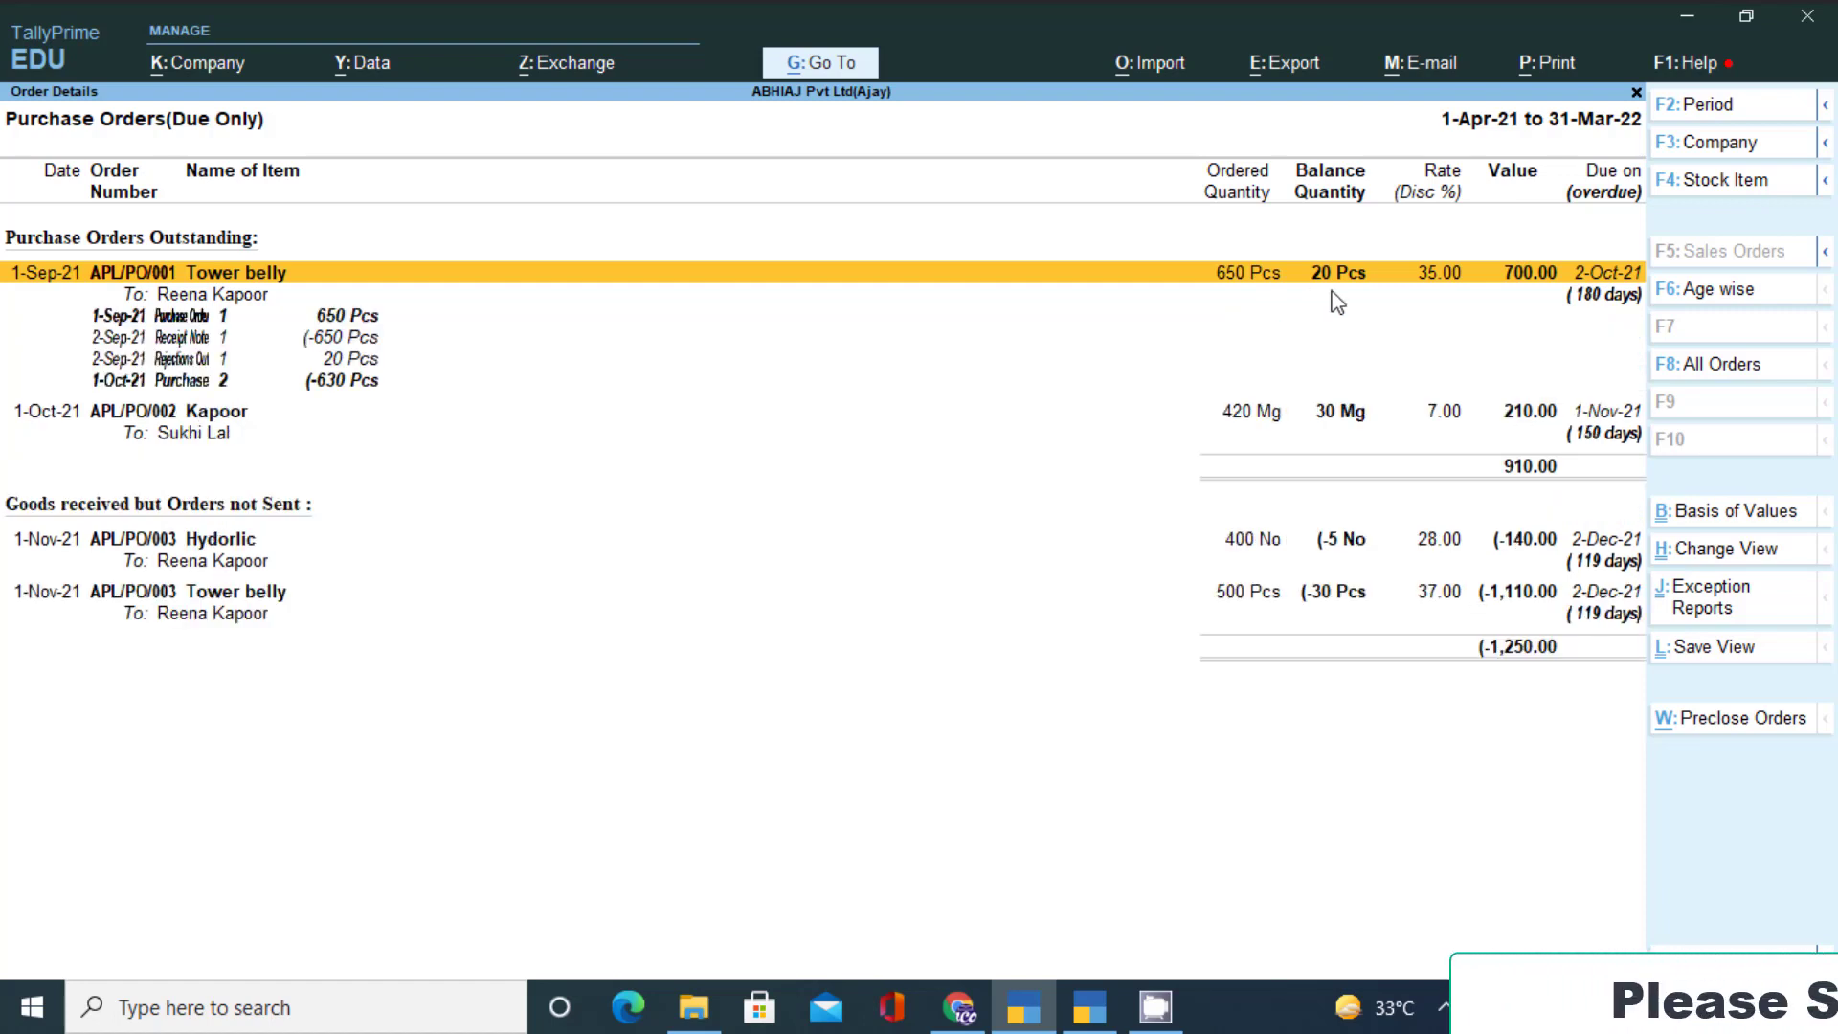
key("Down")
key("Down")
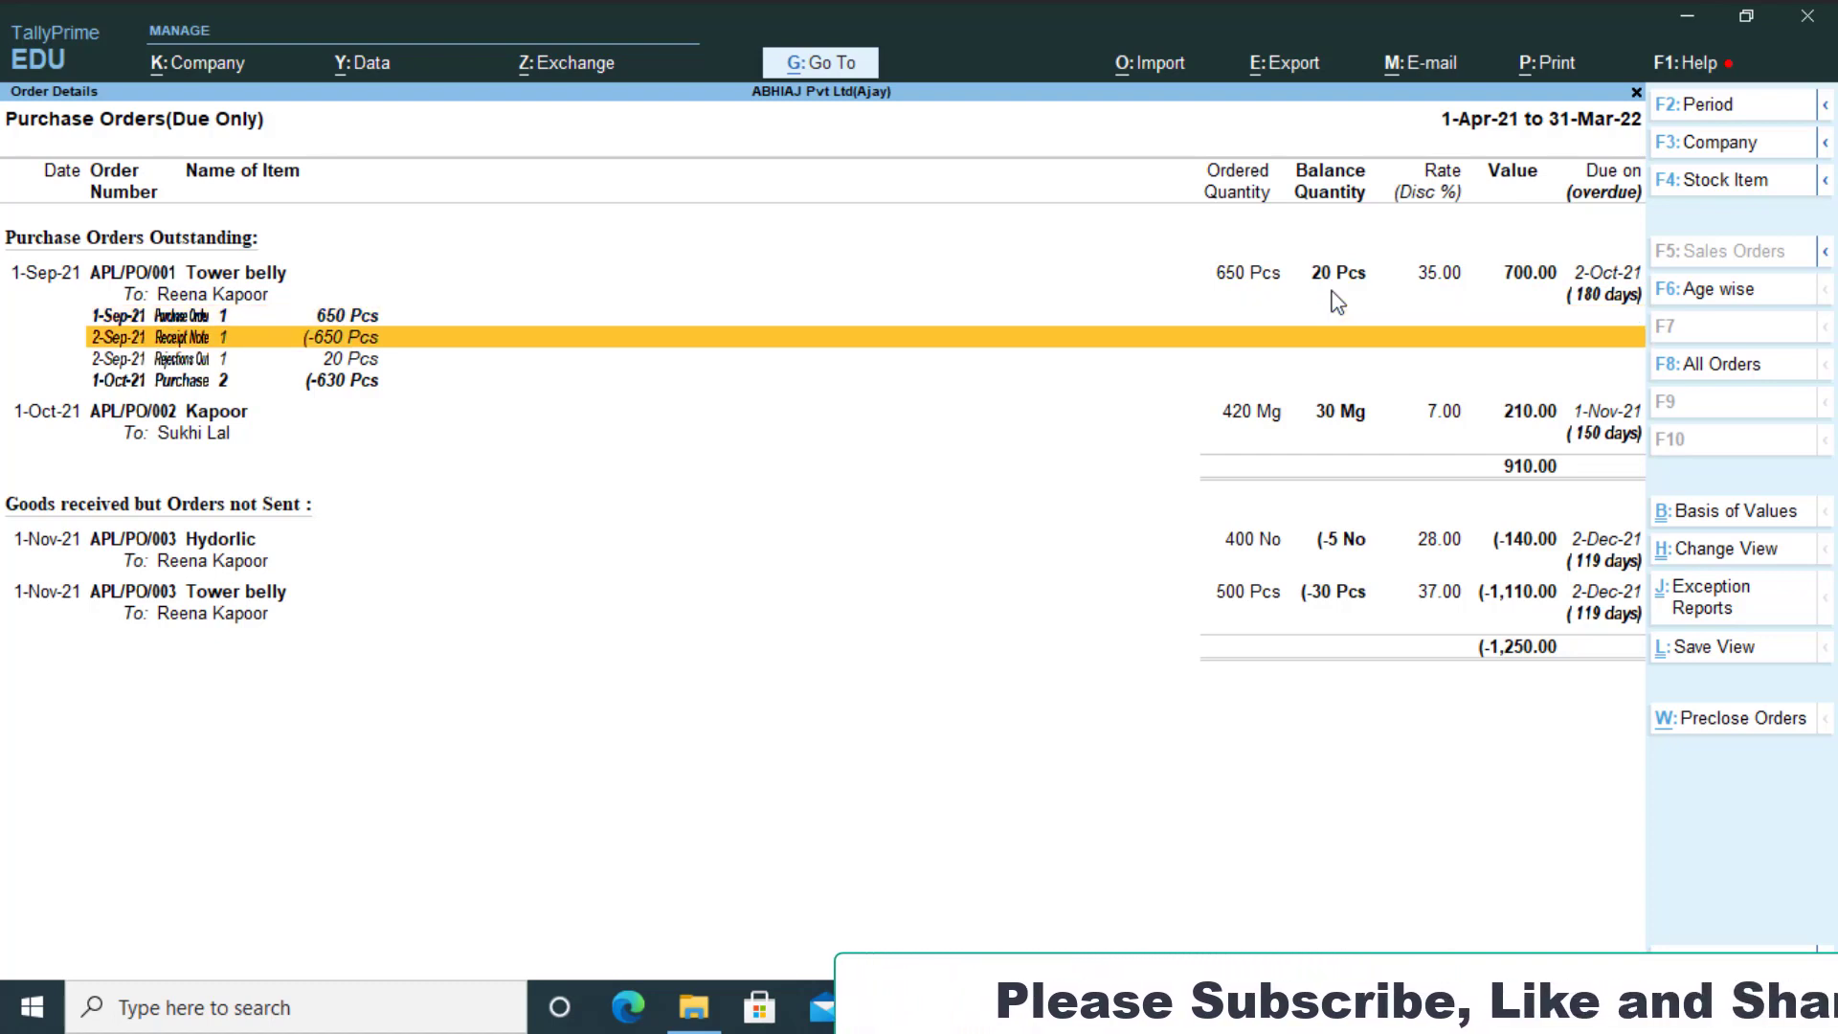
key("Down")
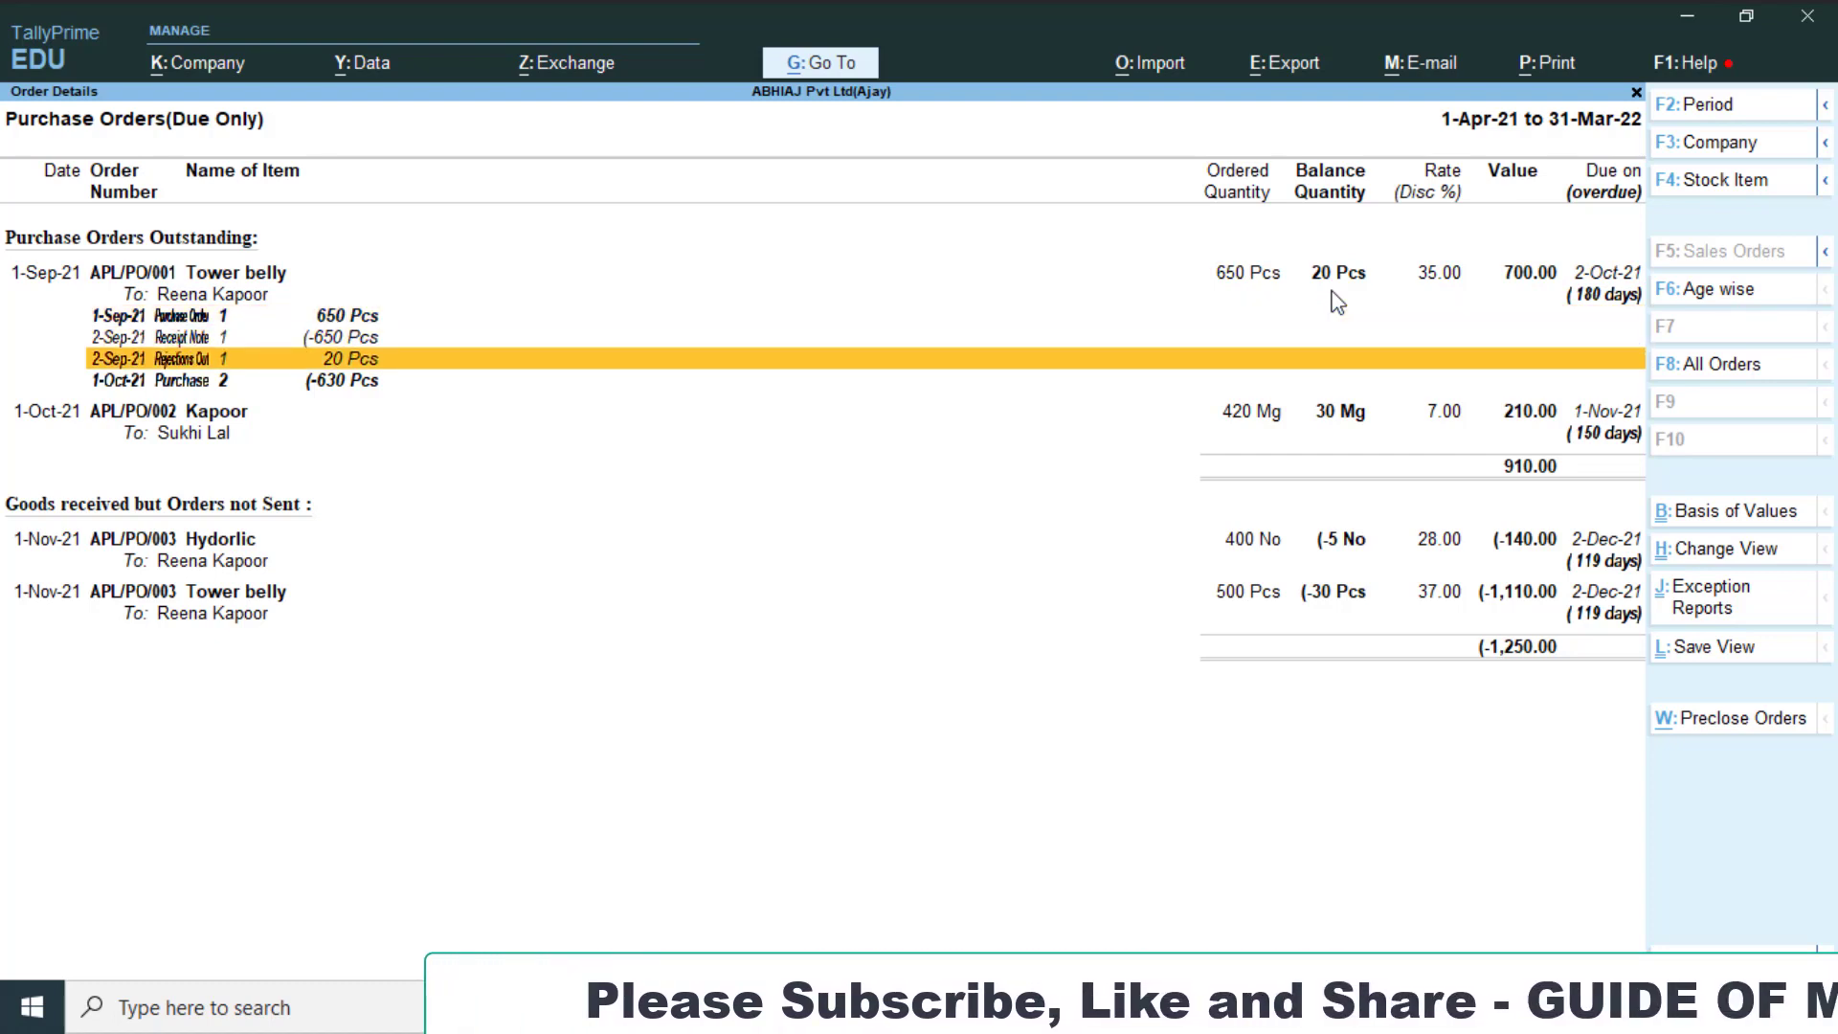
key("Down")
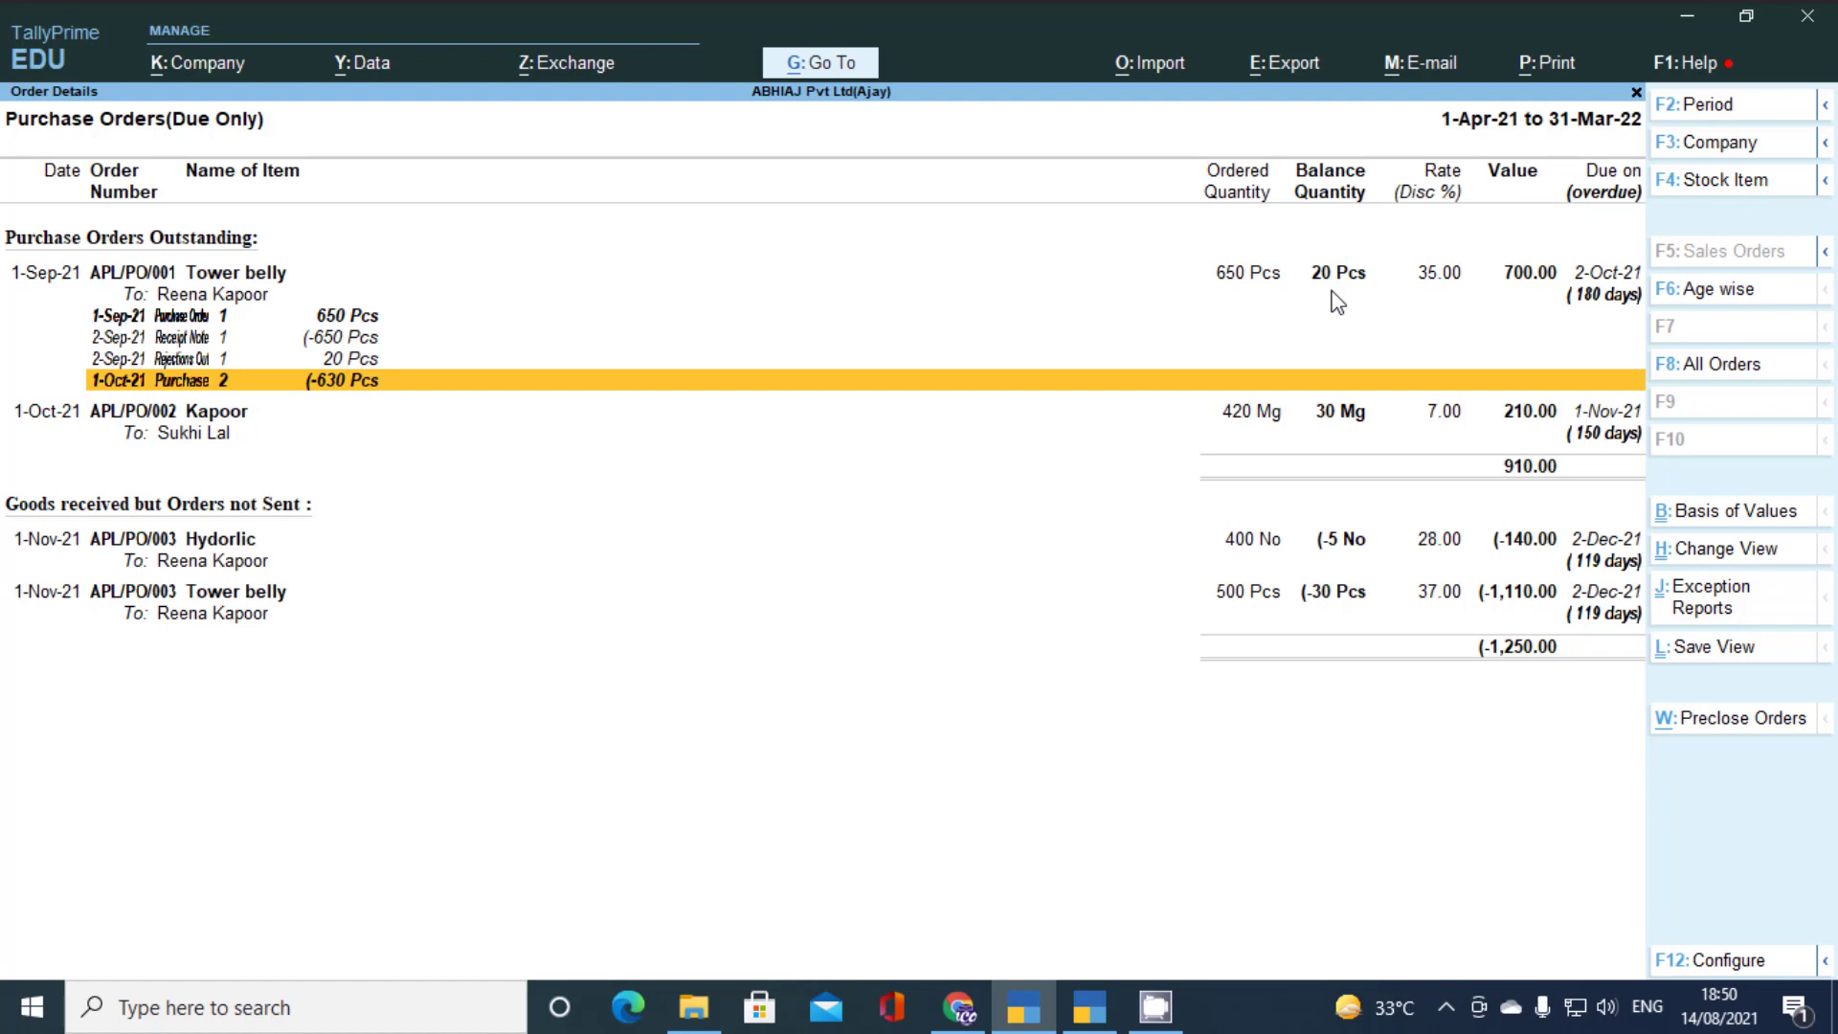
Expand the outstanding 1-Oct-21 Kapoor order and review its linked voucher entries through to the purchase.
key("Down")
key("Down")
key("Up")
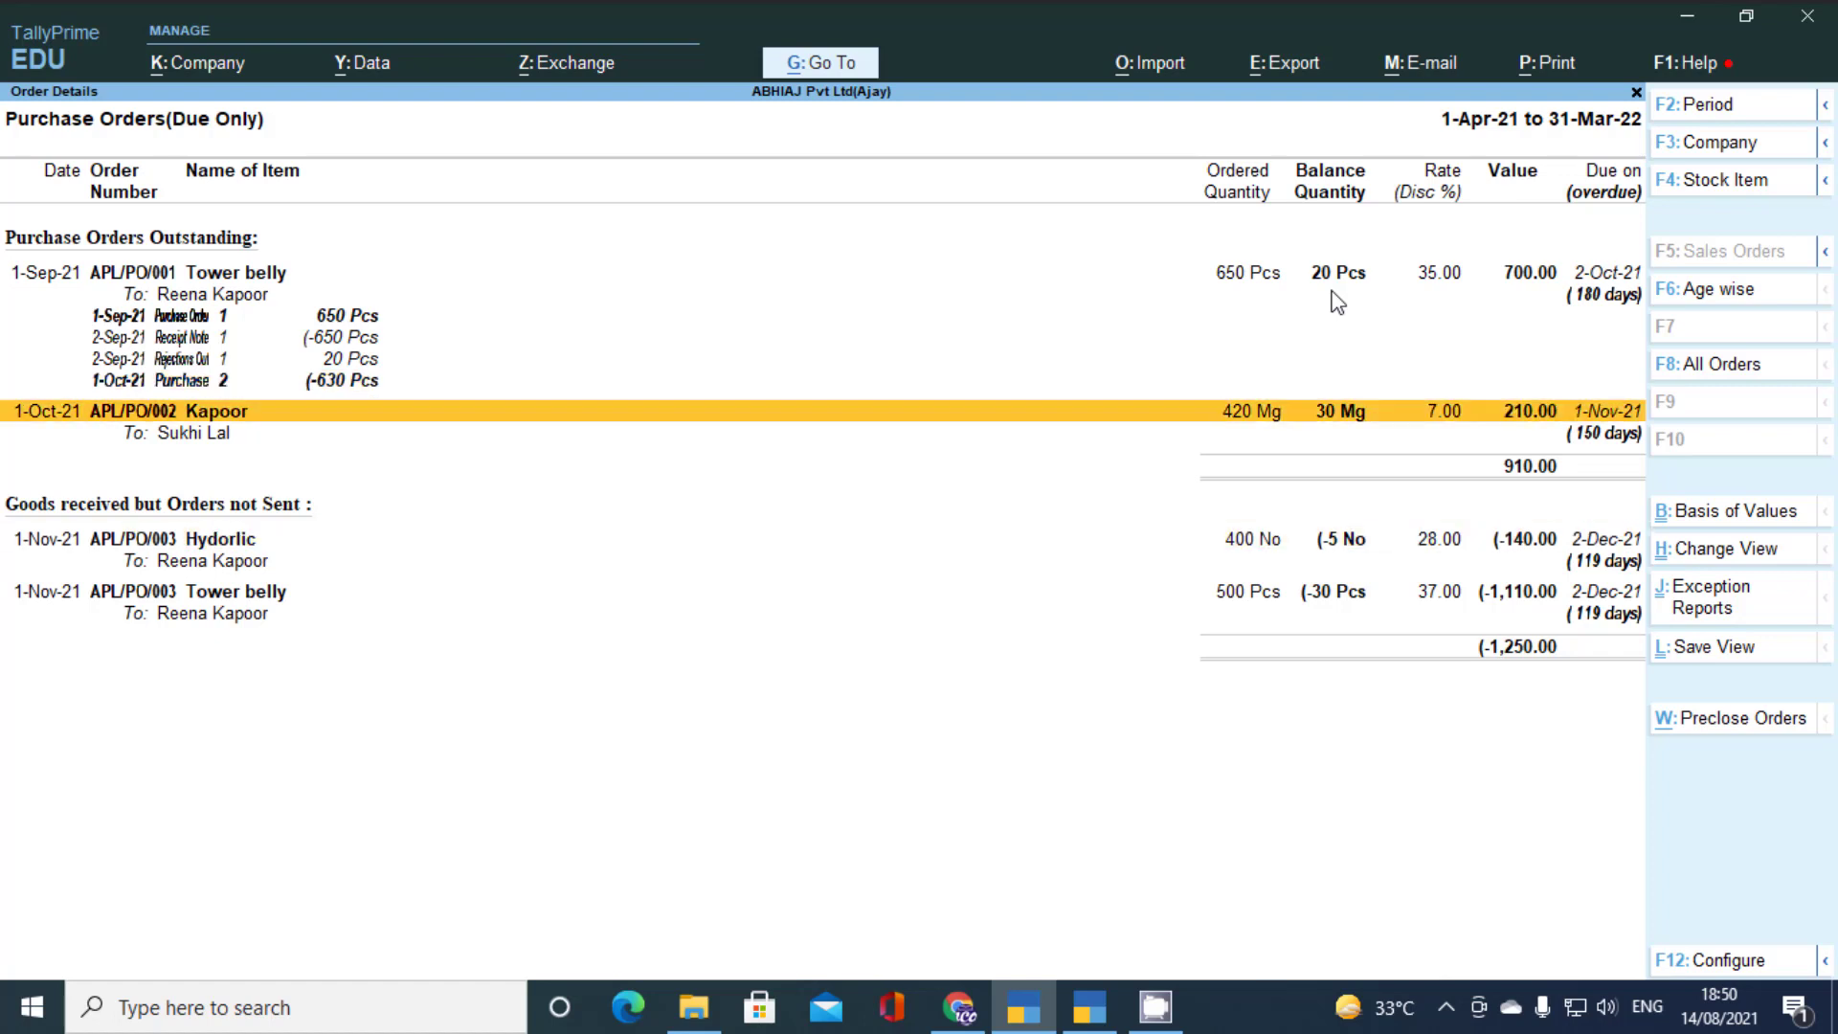
key("Up")
key("Up")
key("Down")
key("Down")
key("Down")
key("Down")
key("Down")
key("shift+Return")
key("Down")
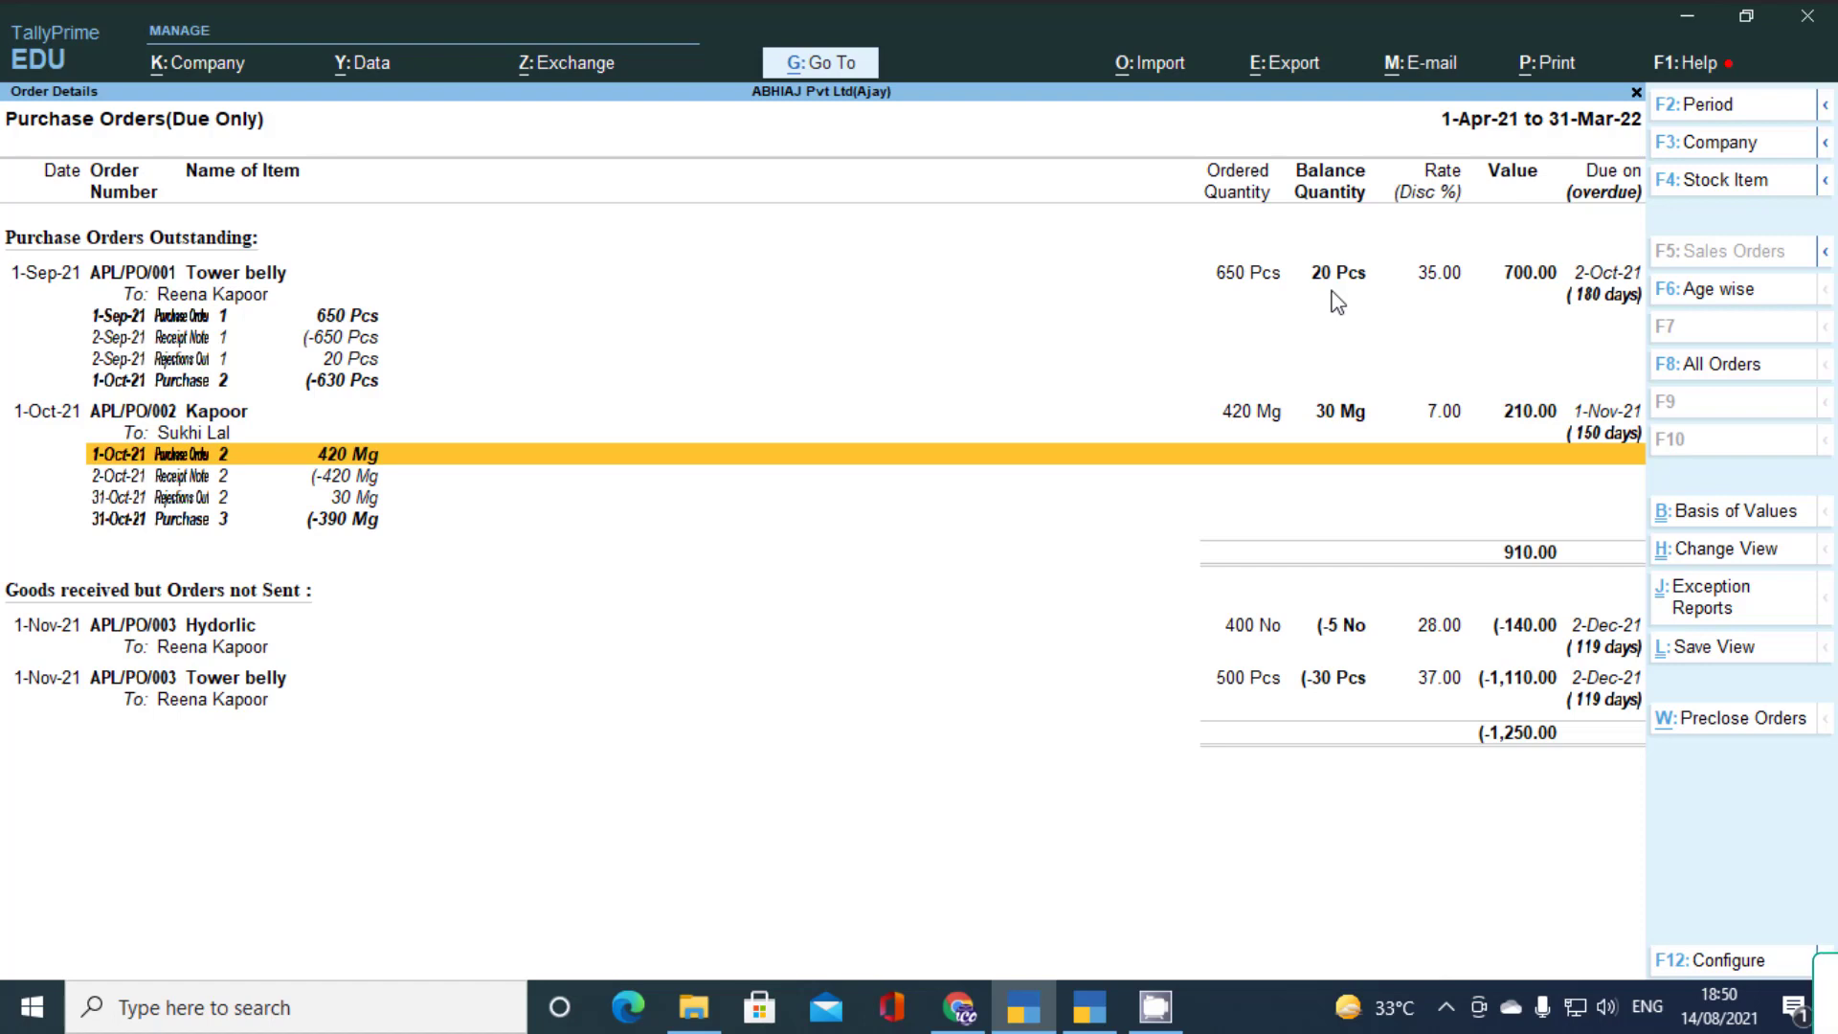
key("Down")
key("Down")
key("Down")
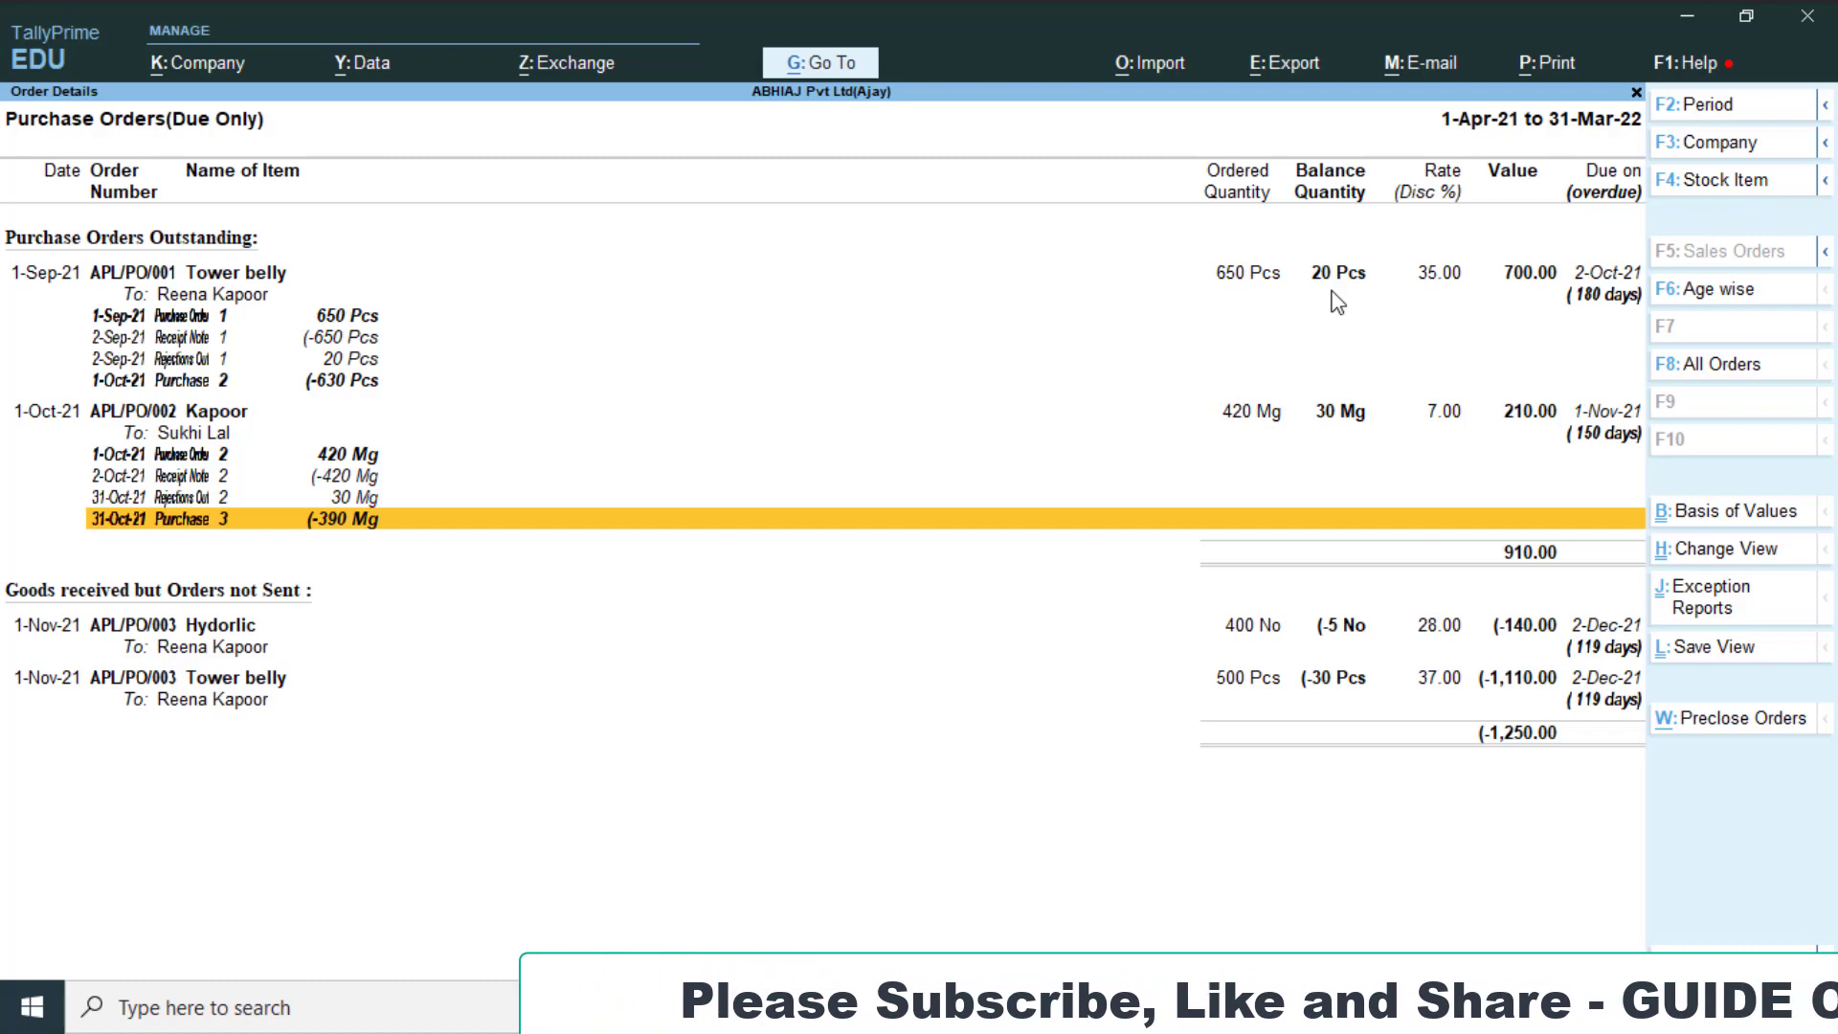
View the 31-Oct-21 purchase voucher linked to the Kapoor order, and return to the purchase orders report.
key("Return")
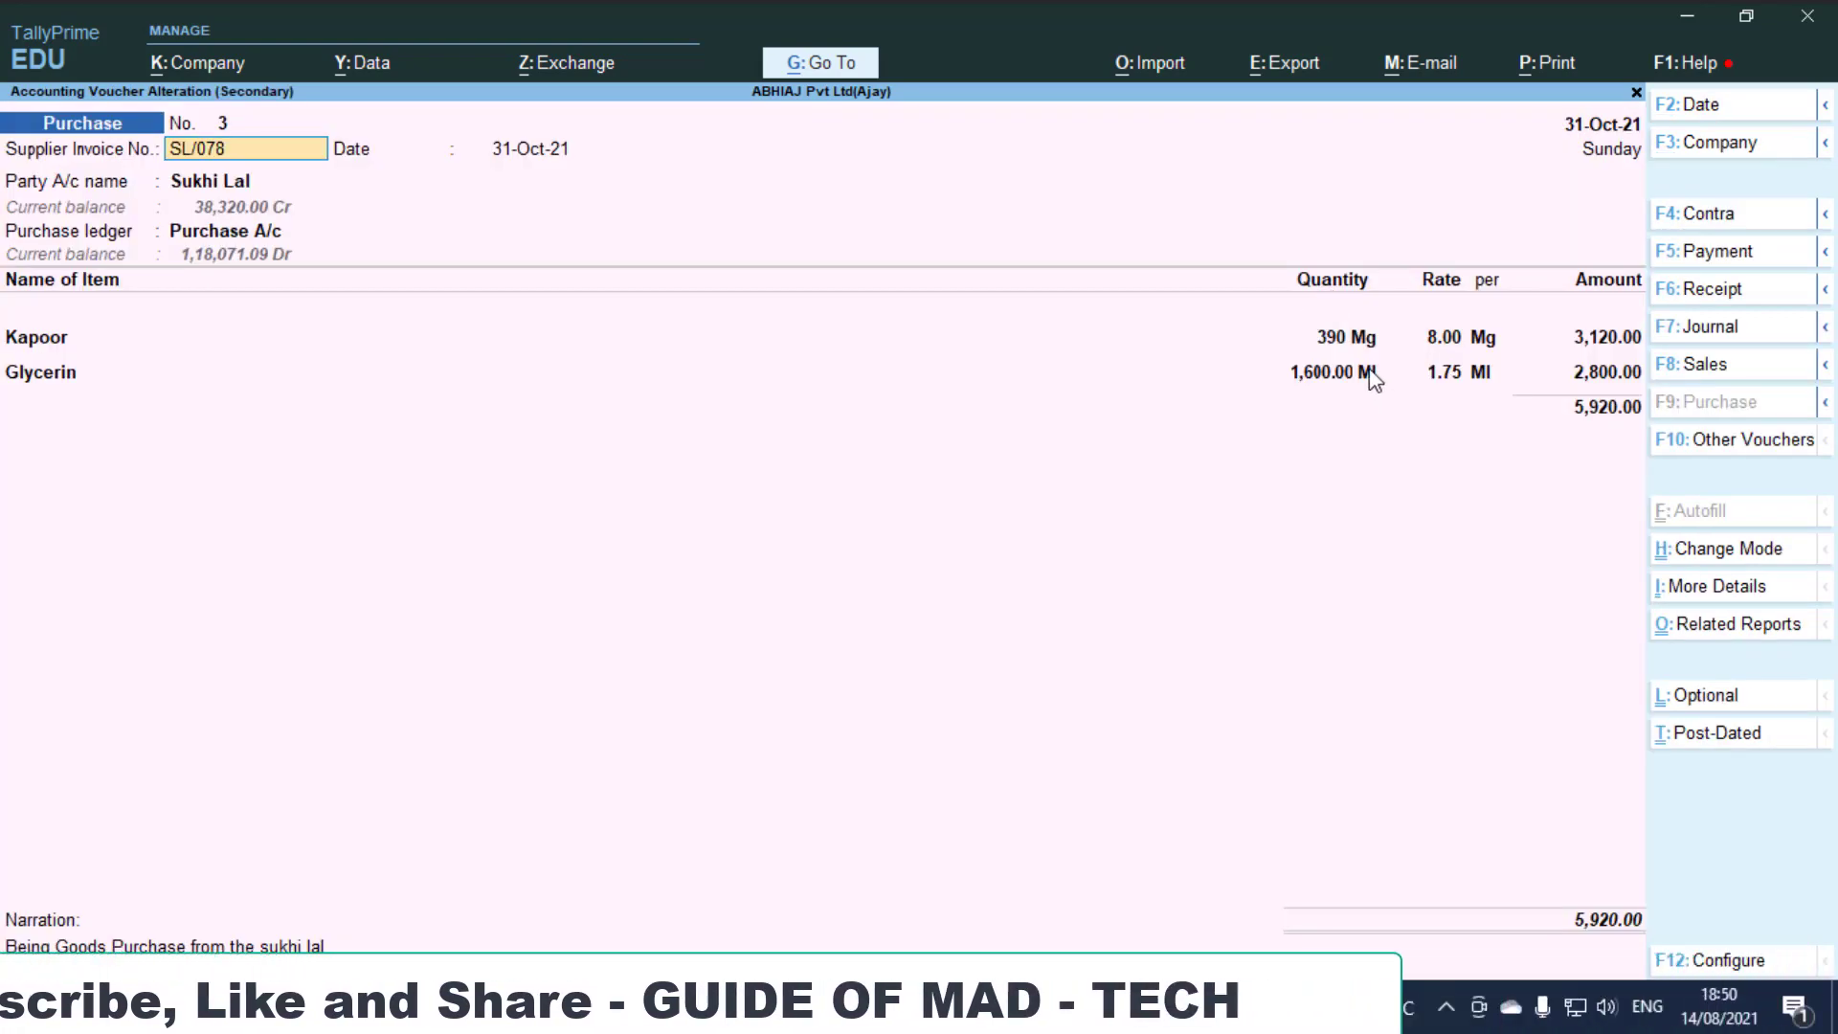
key("Escape")
key("Up")
key("Up")
key("Up")
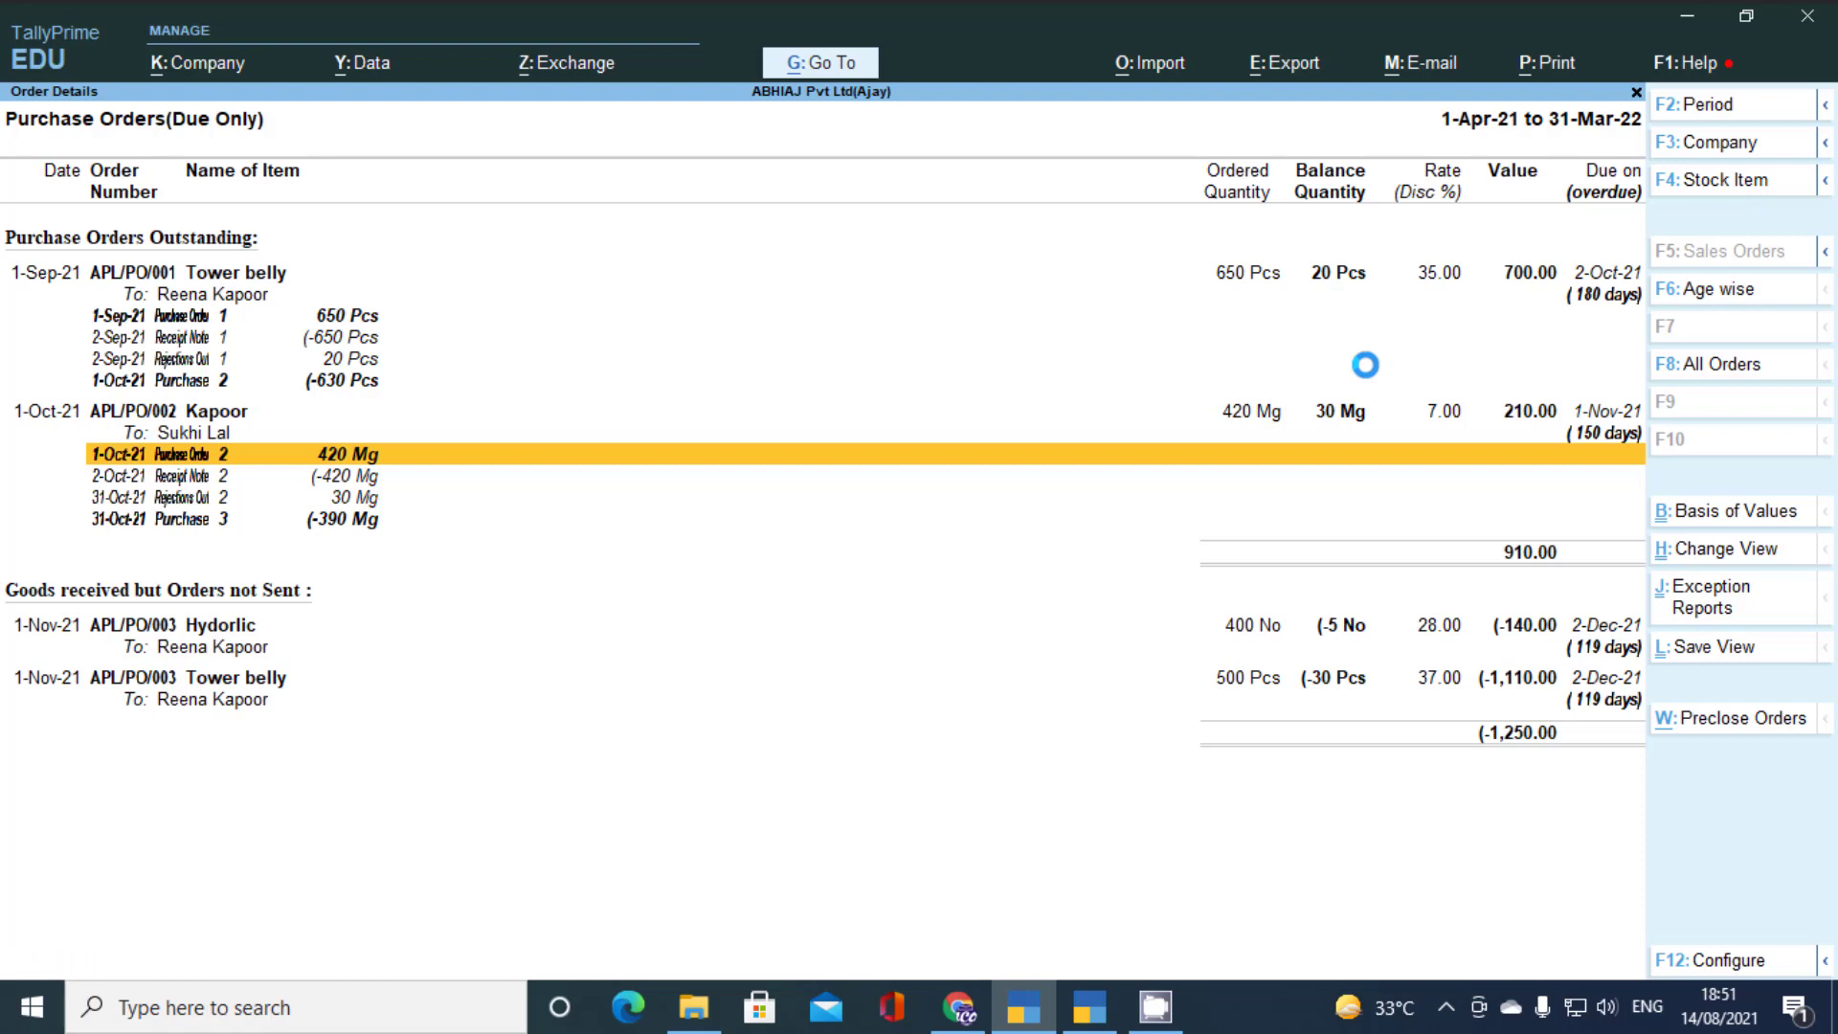
key("Up")
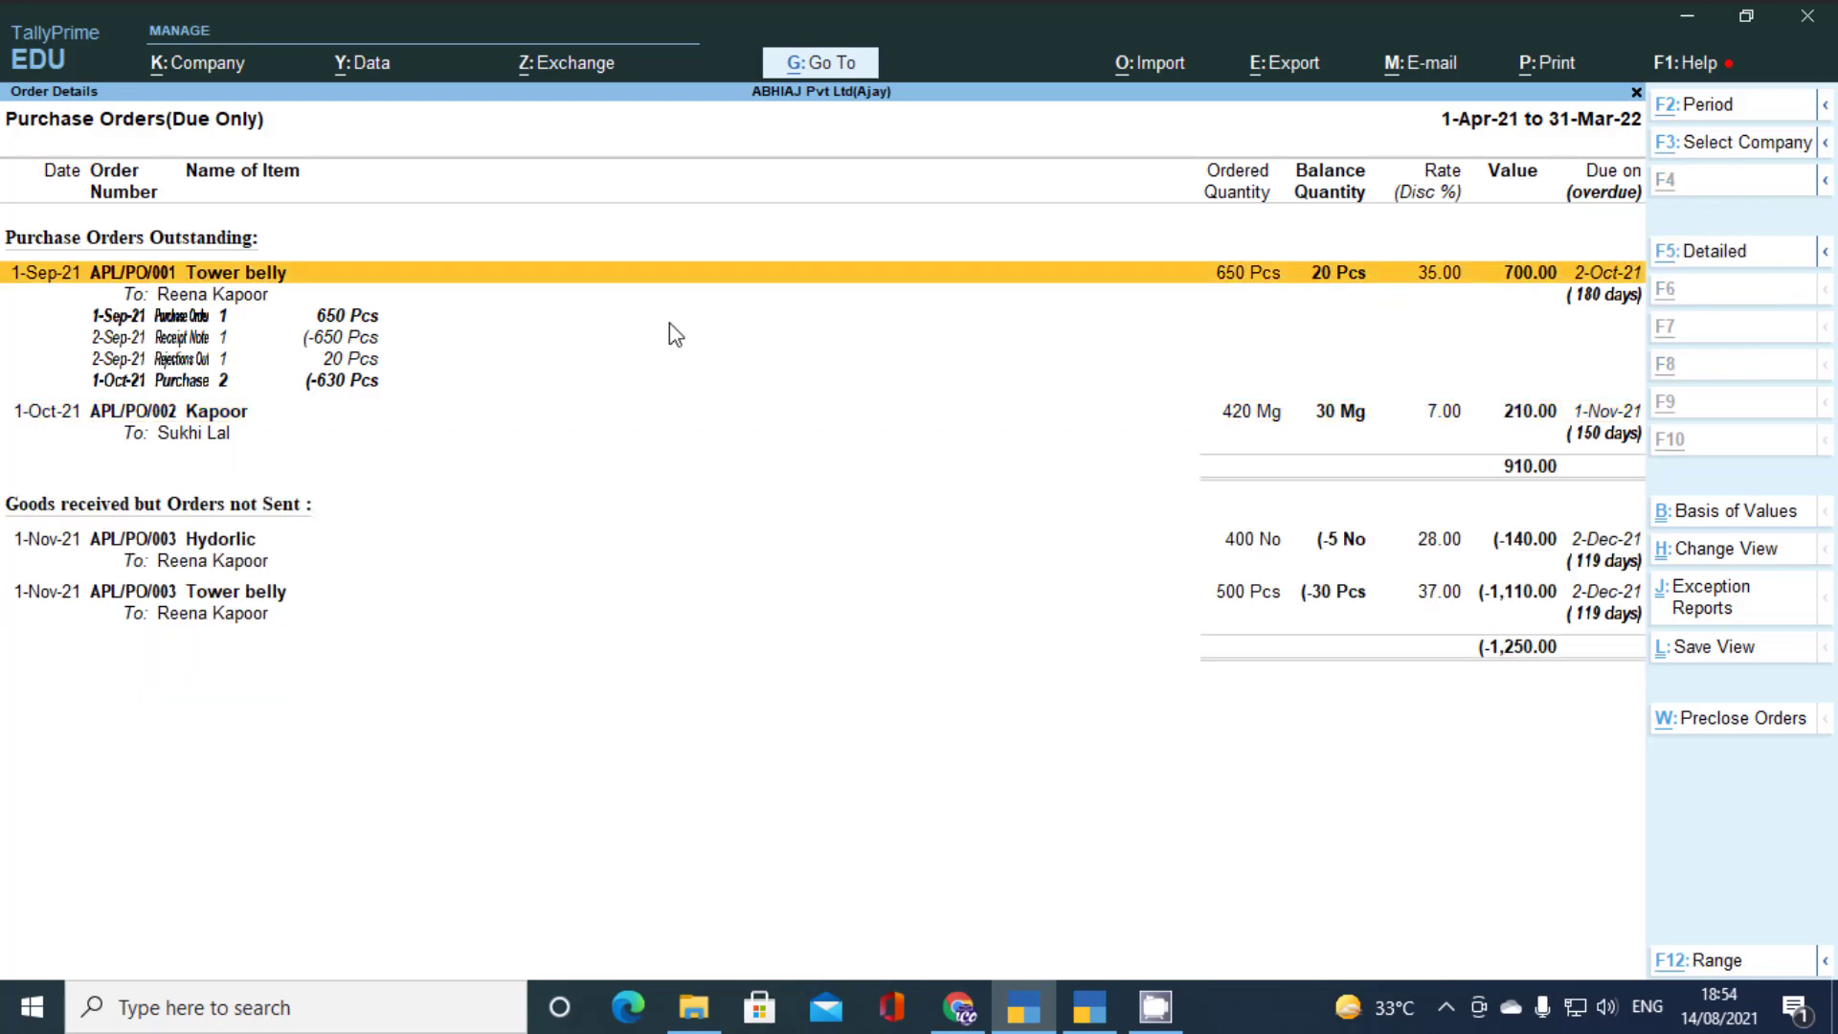
Preclose 20 Pcs of the 1-Sep-21 Tower belly order with the reason "Complete Reject", closed on 31-Mar-22.
key("alt+w")
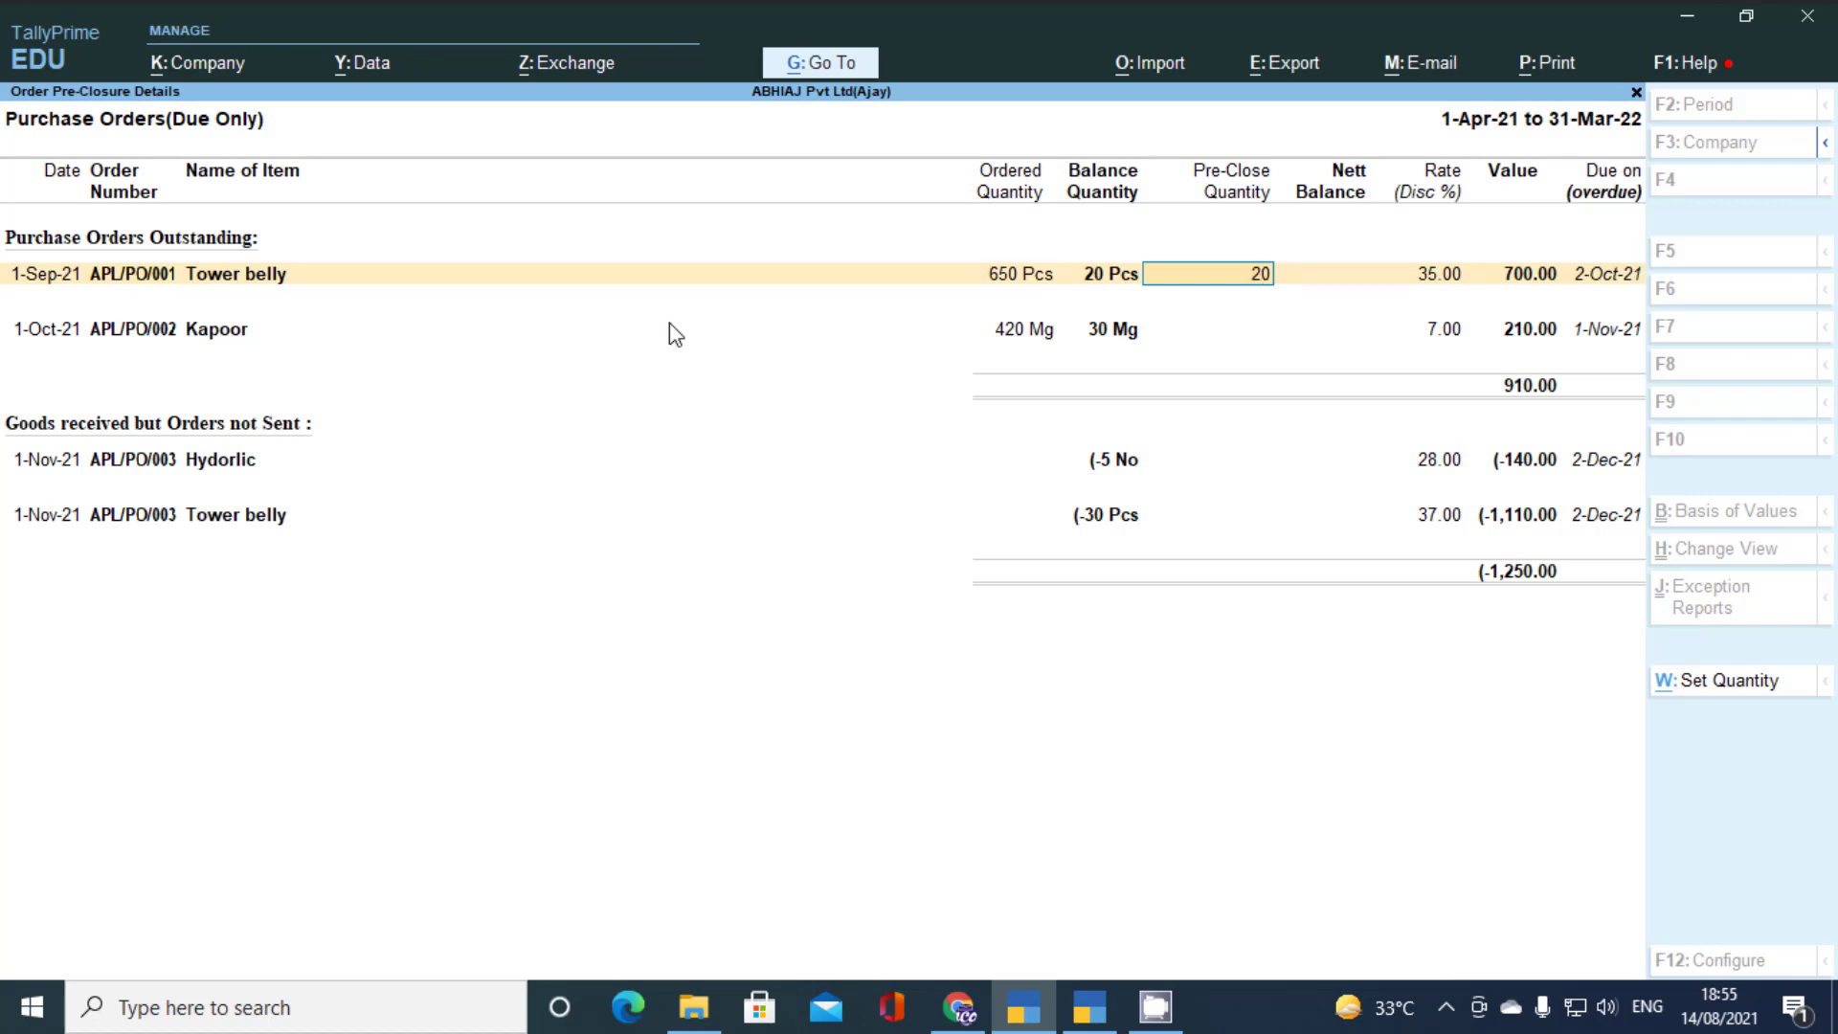
key("Return")
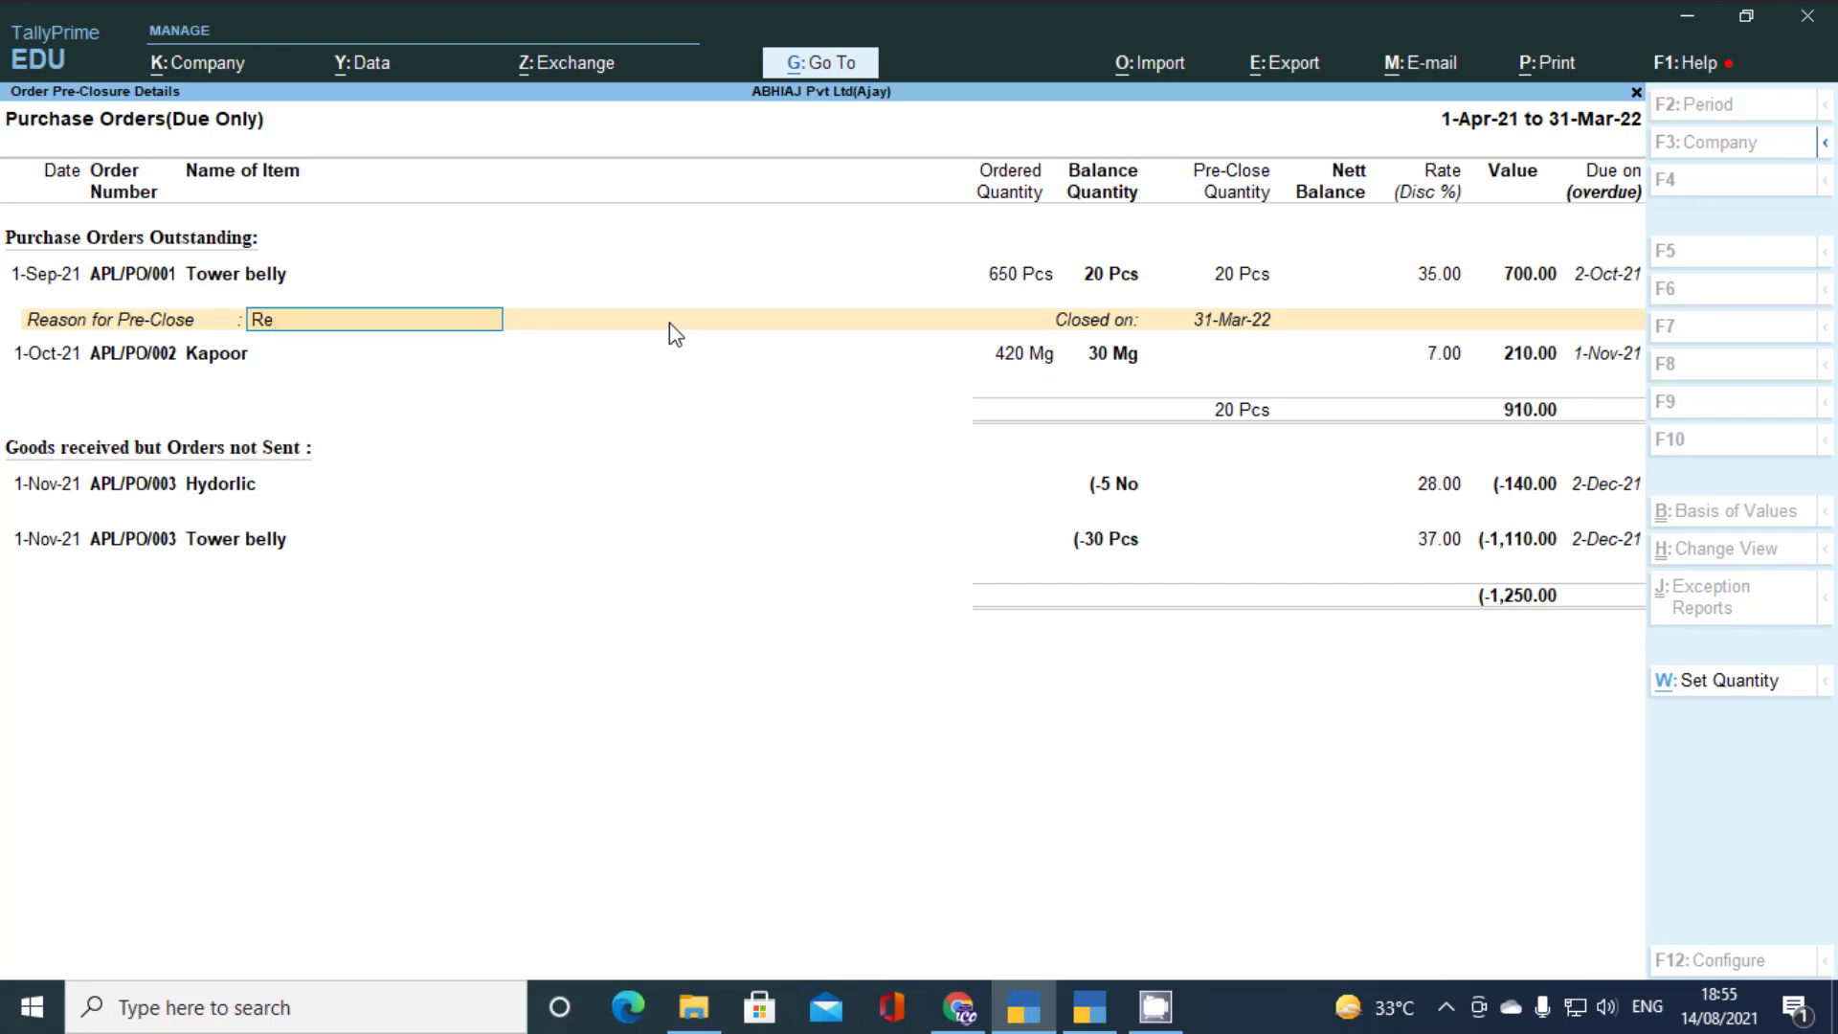
key("BackSpace")
key("BackSpace")
key("BackSpace")
key("Return")
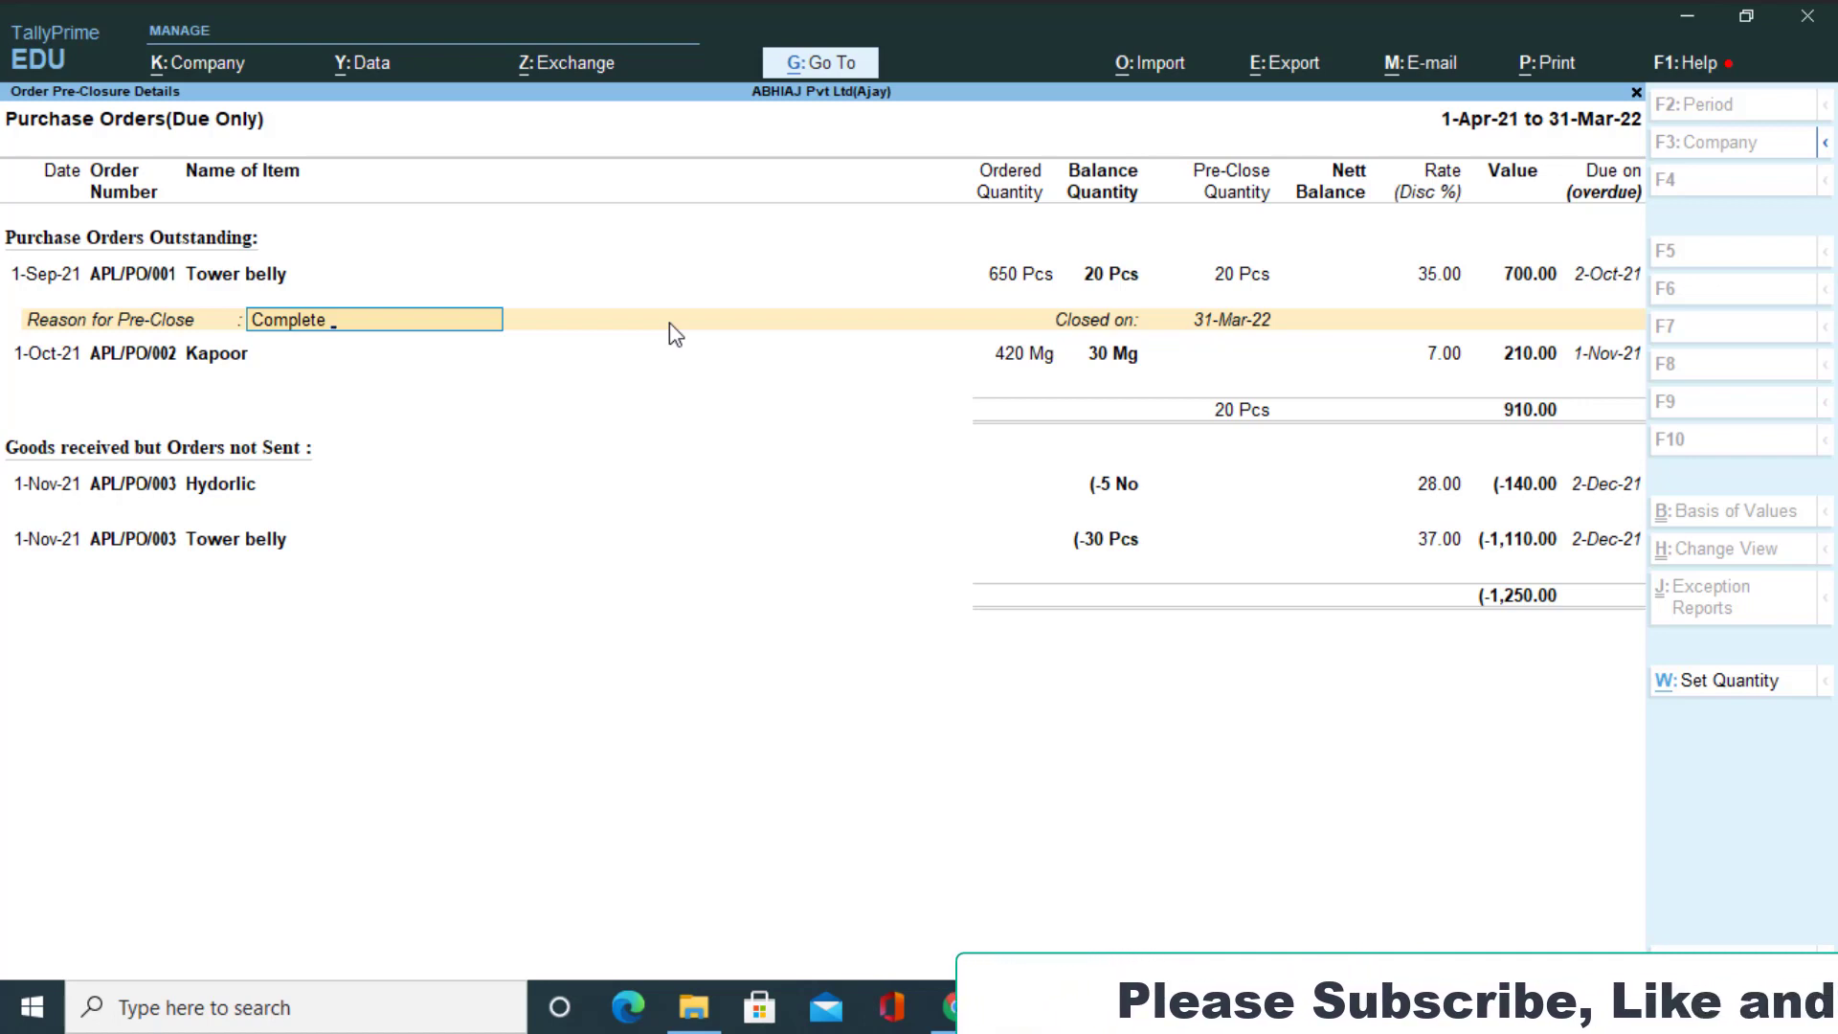
type("Reject")
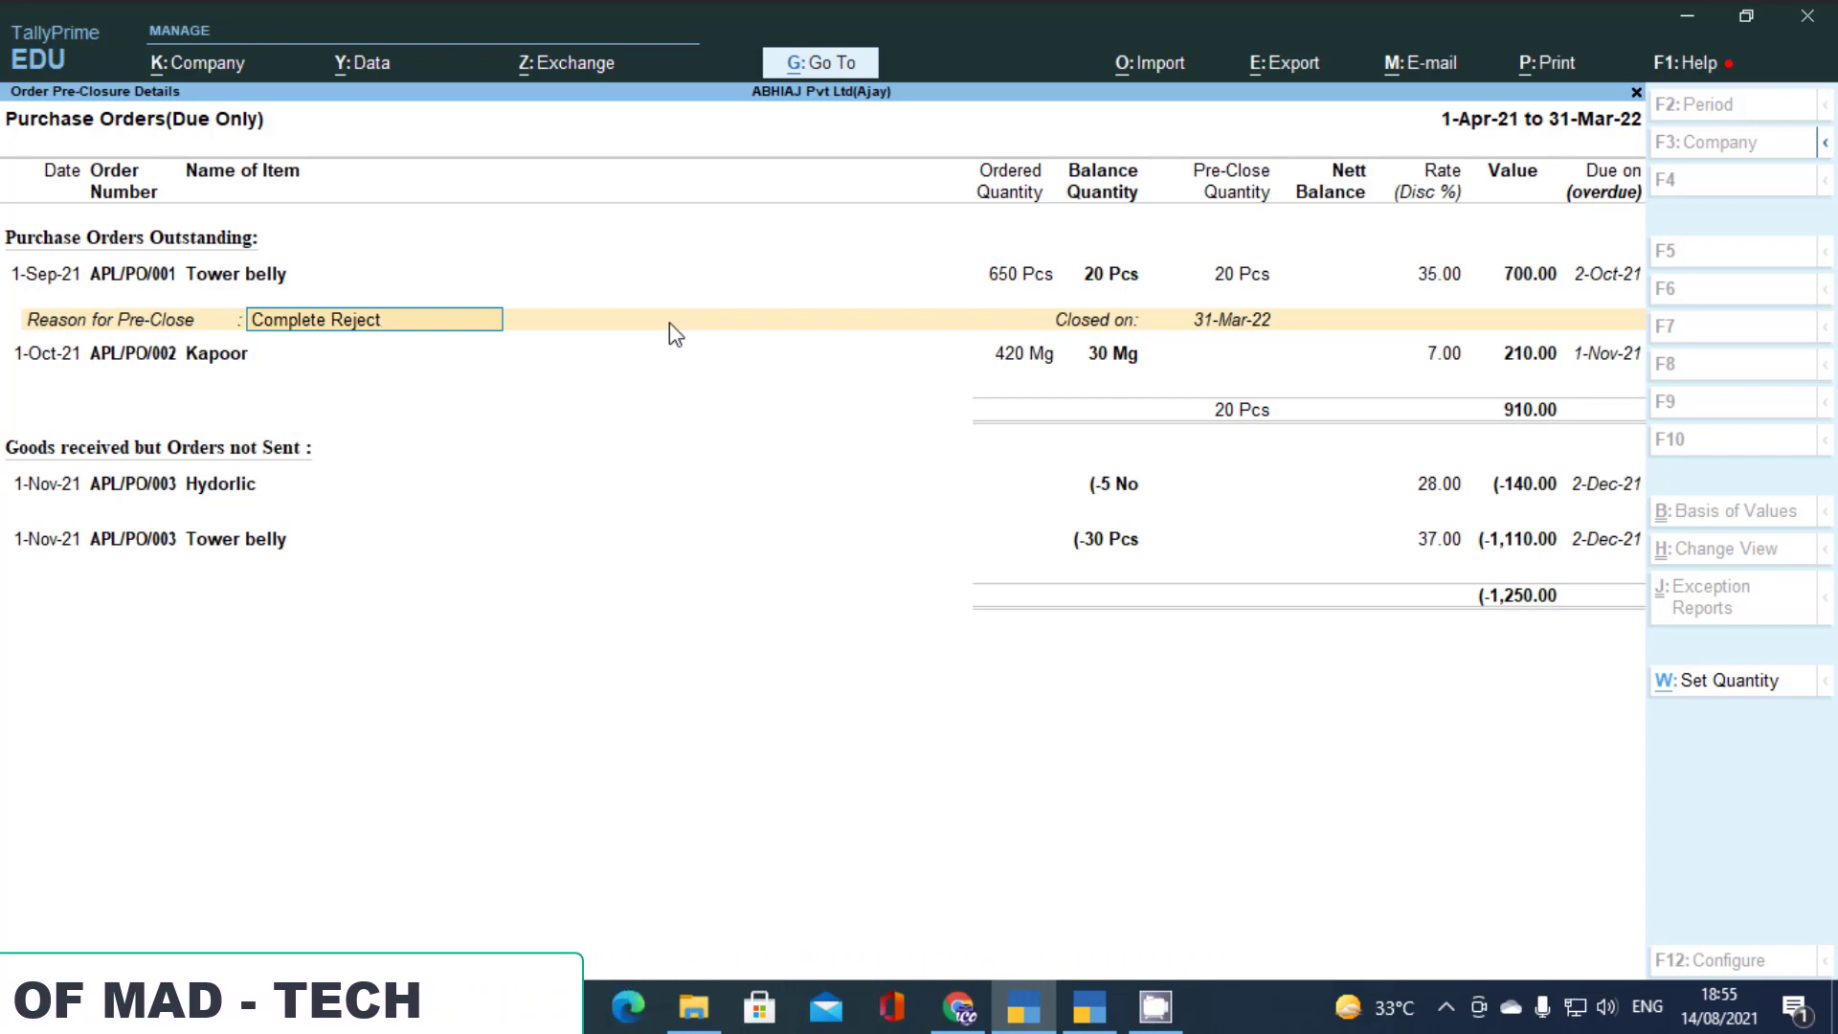
key("Return")
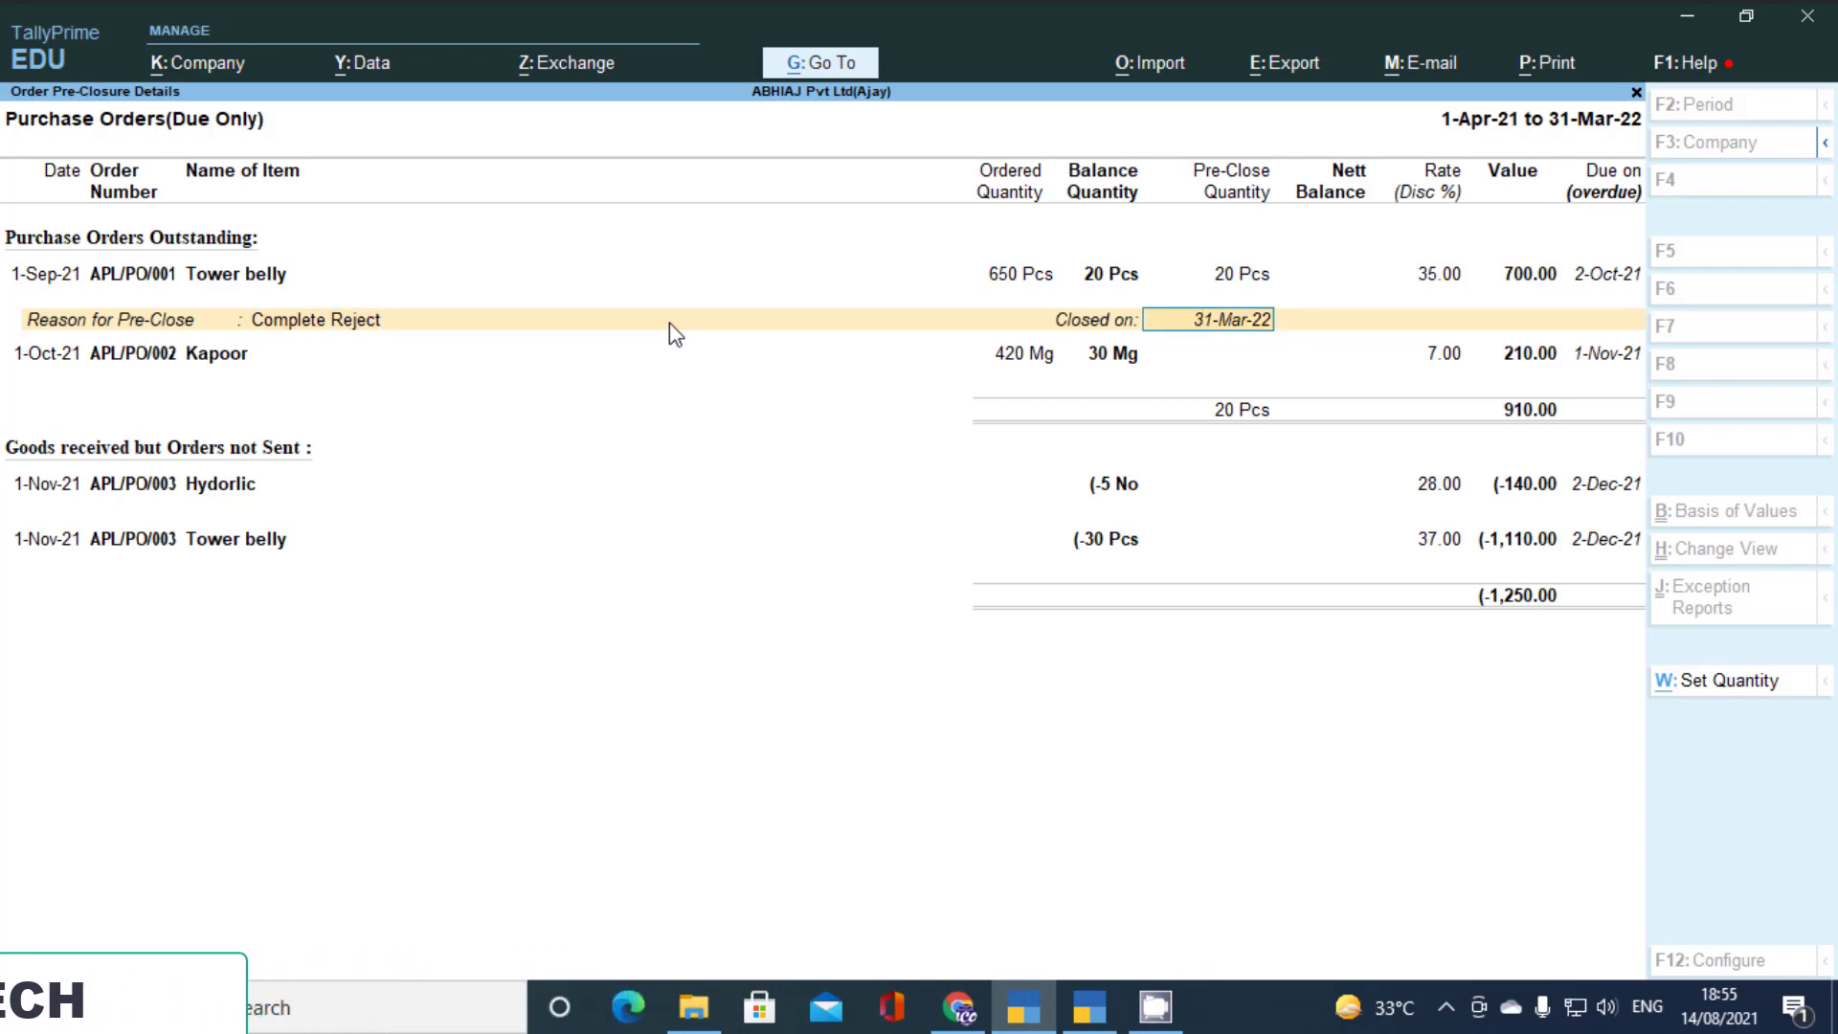
key("Return")
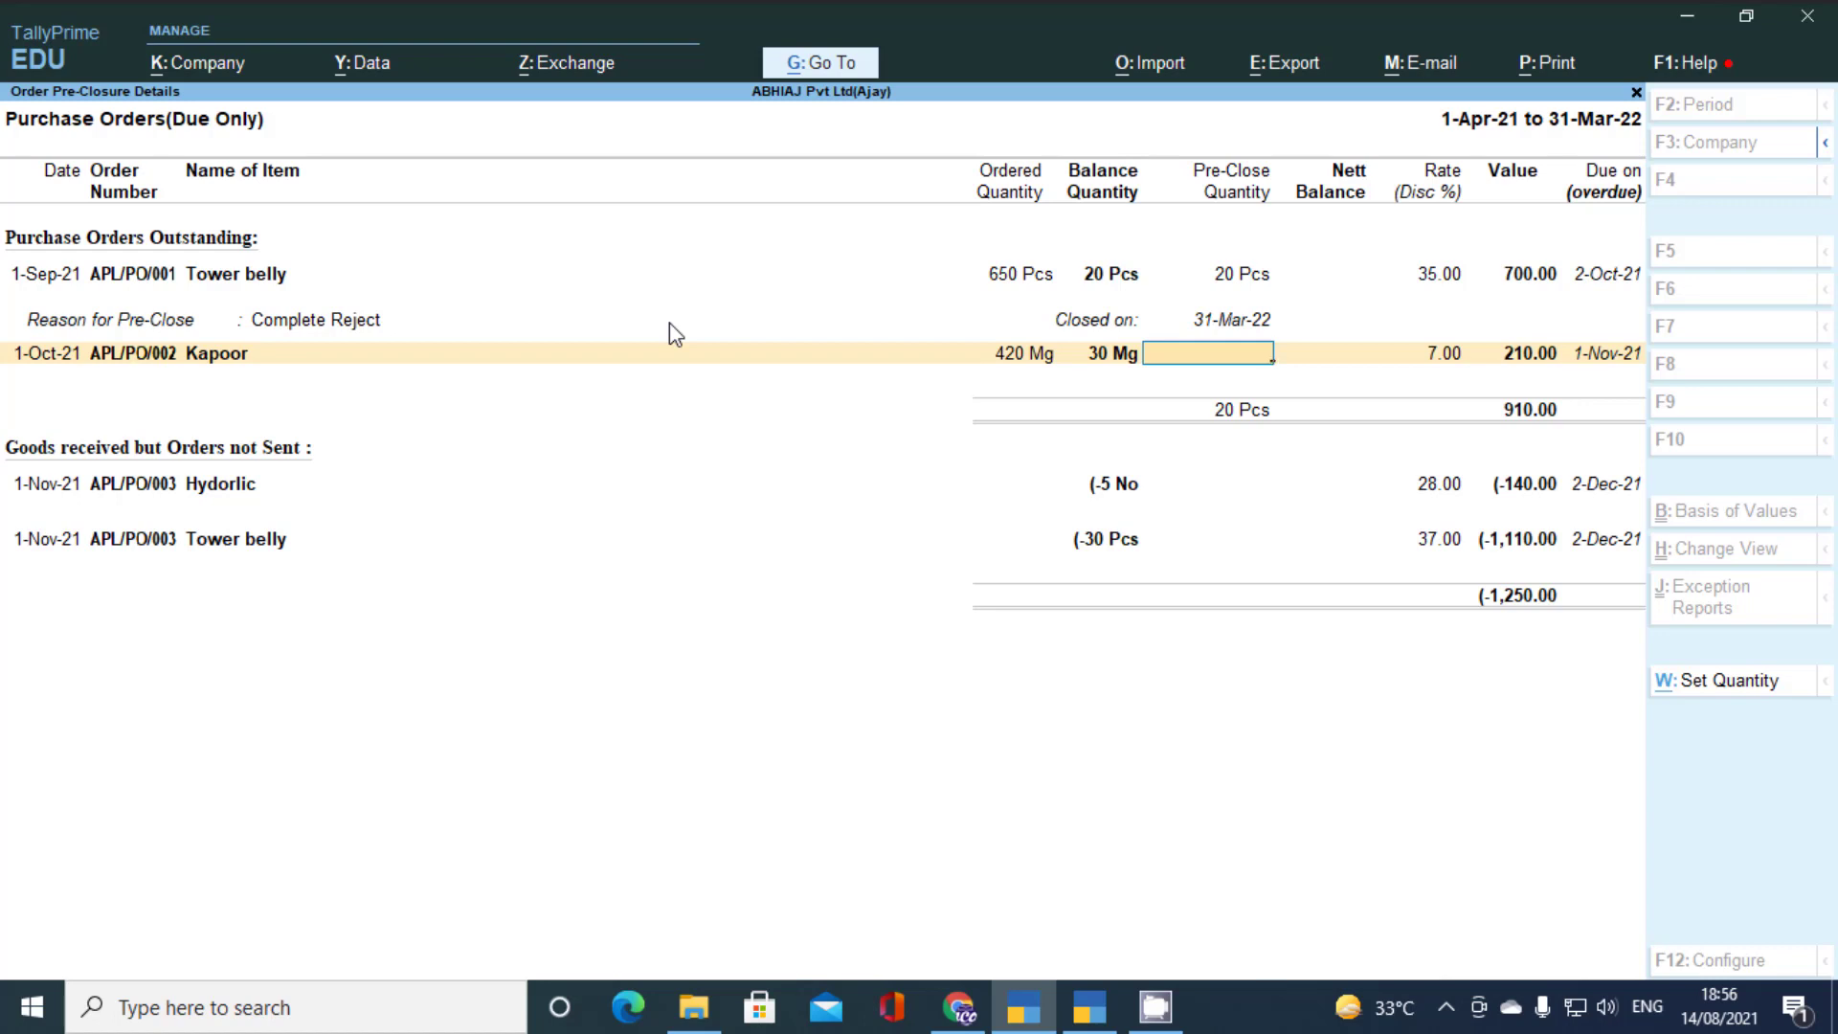
Preclose 10 Mg of the 1-Oct-21 Kapoor order with the reason "demand reduce (order cancel)", closed on 31-Mar-22.
type("10")
key("Return")
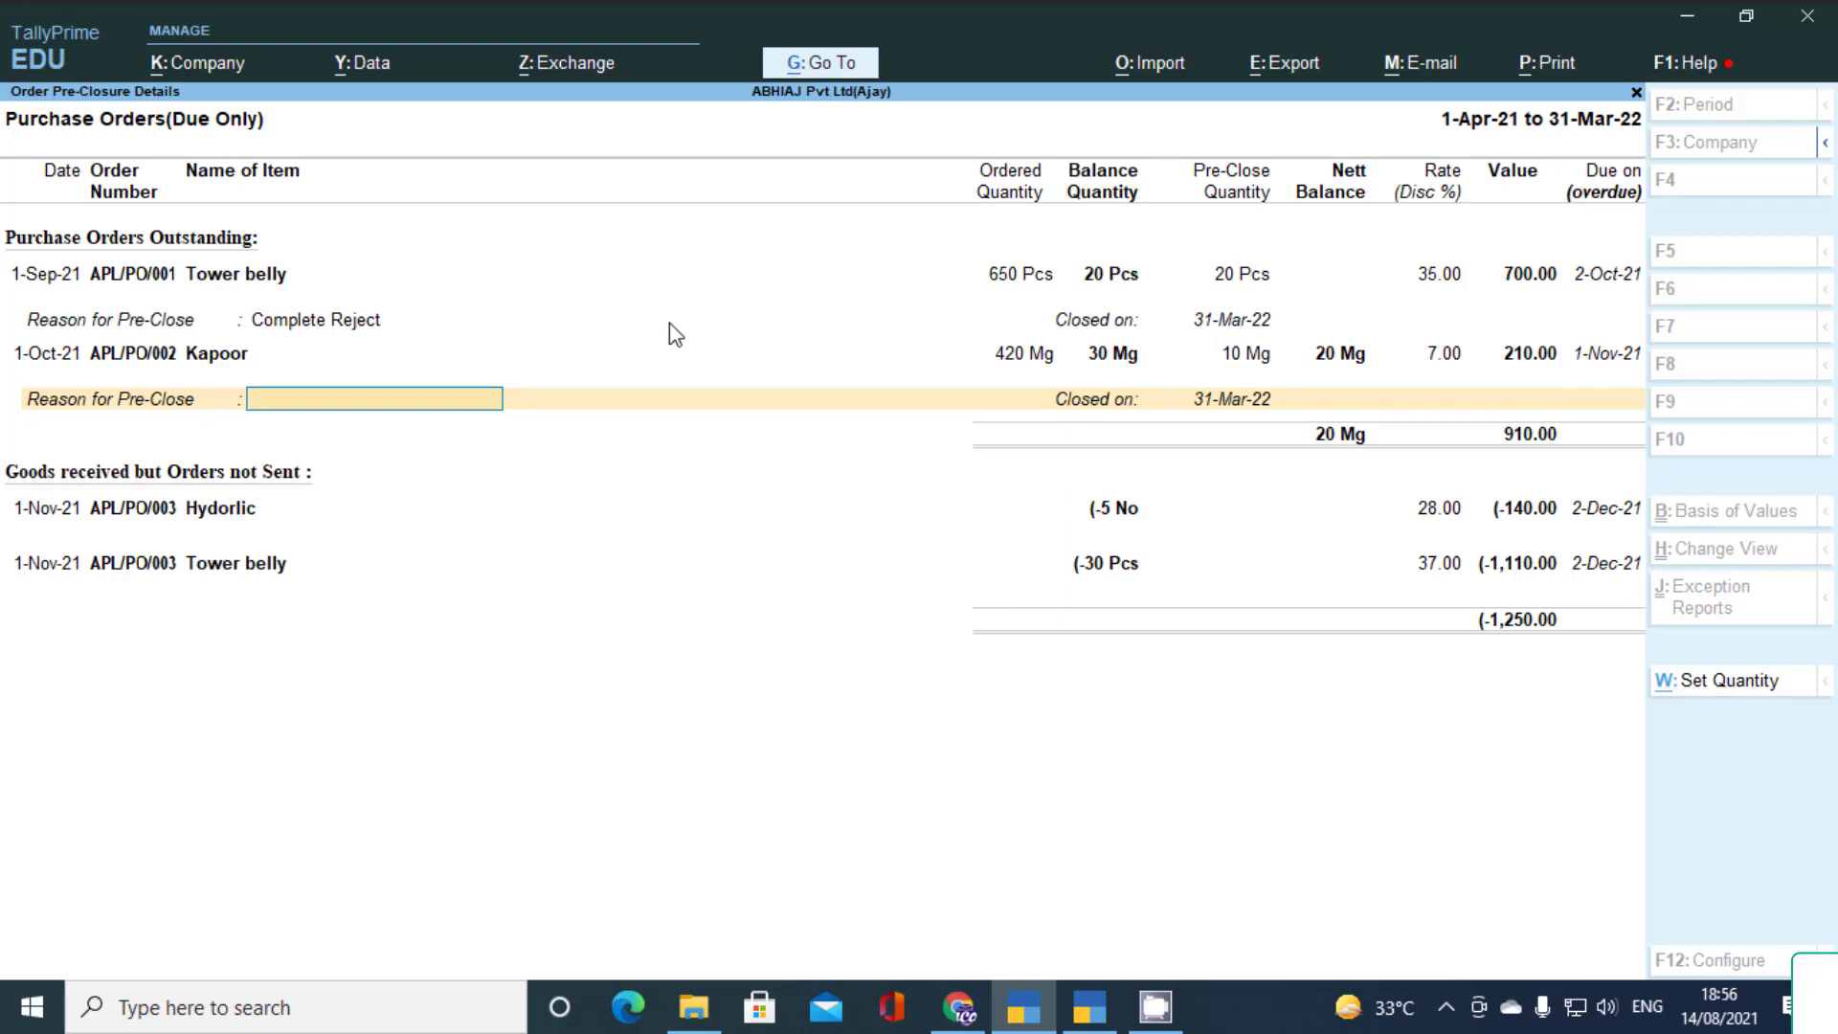
type("demand")
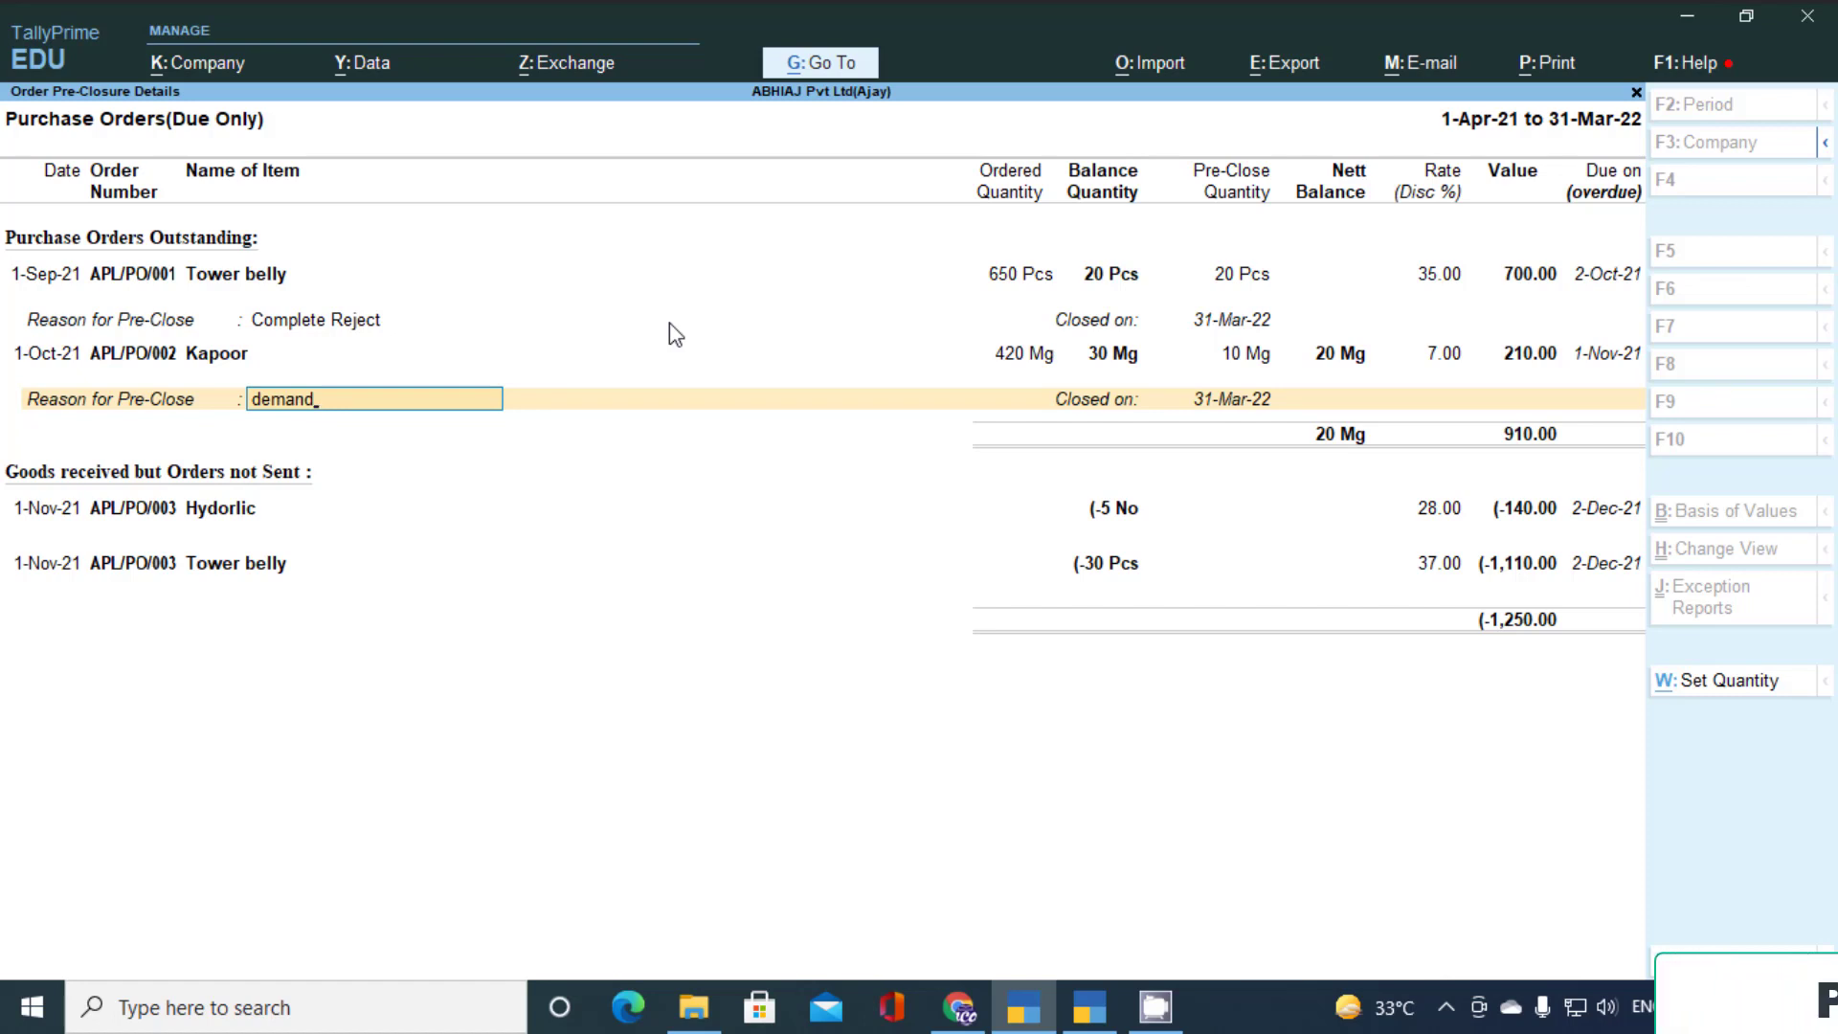
type(" reduce")
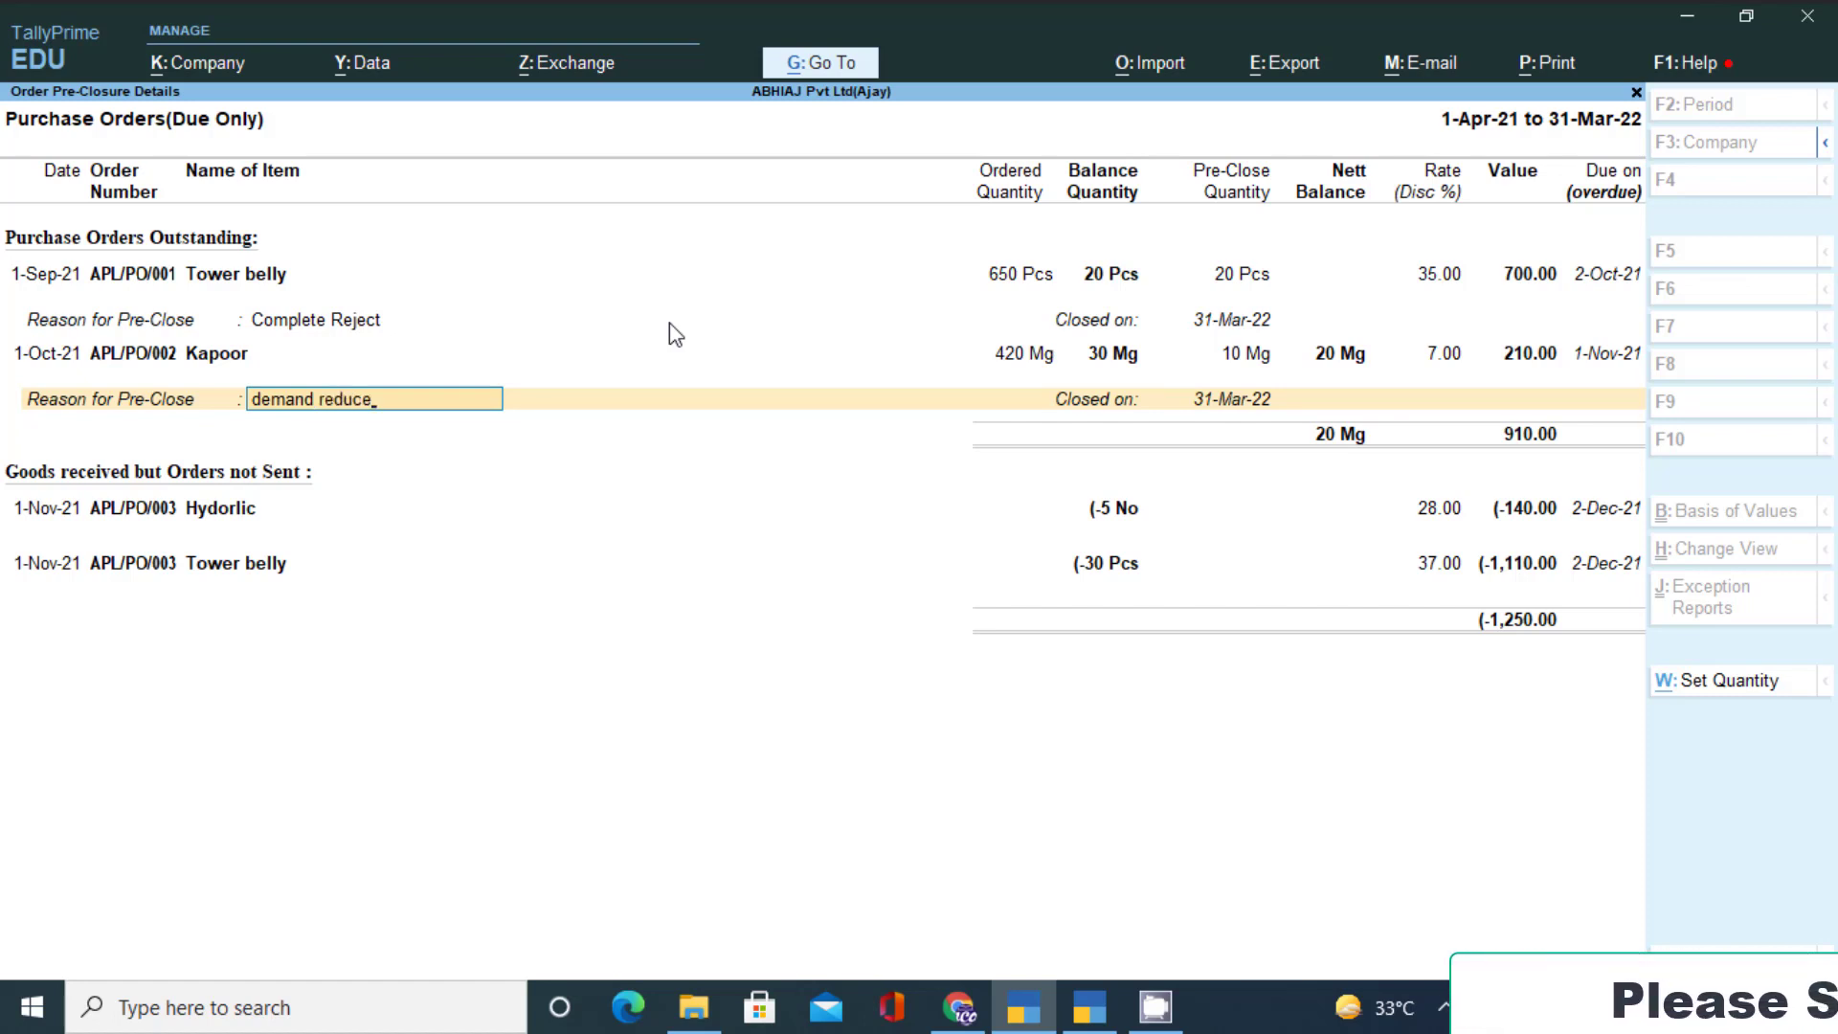
type(" (")
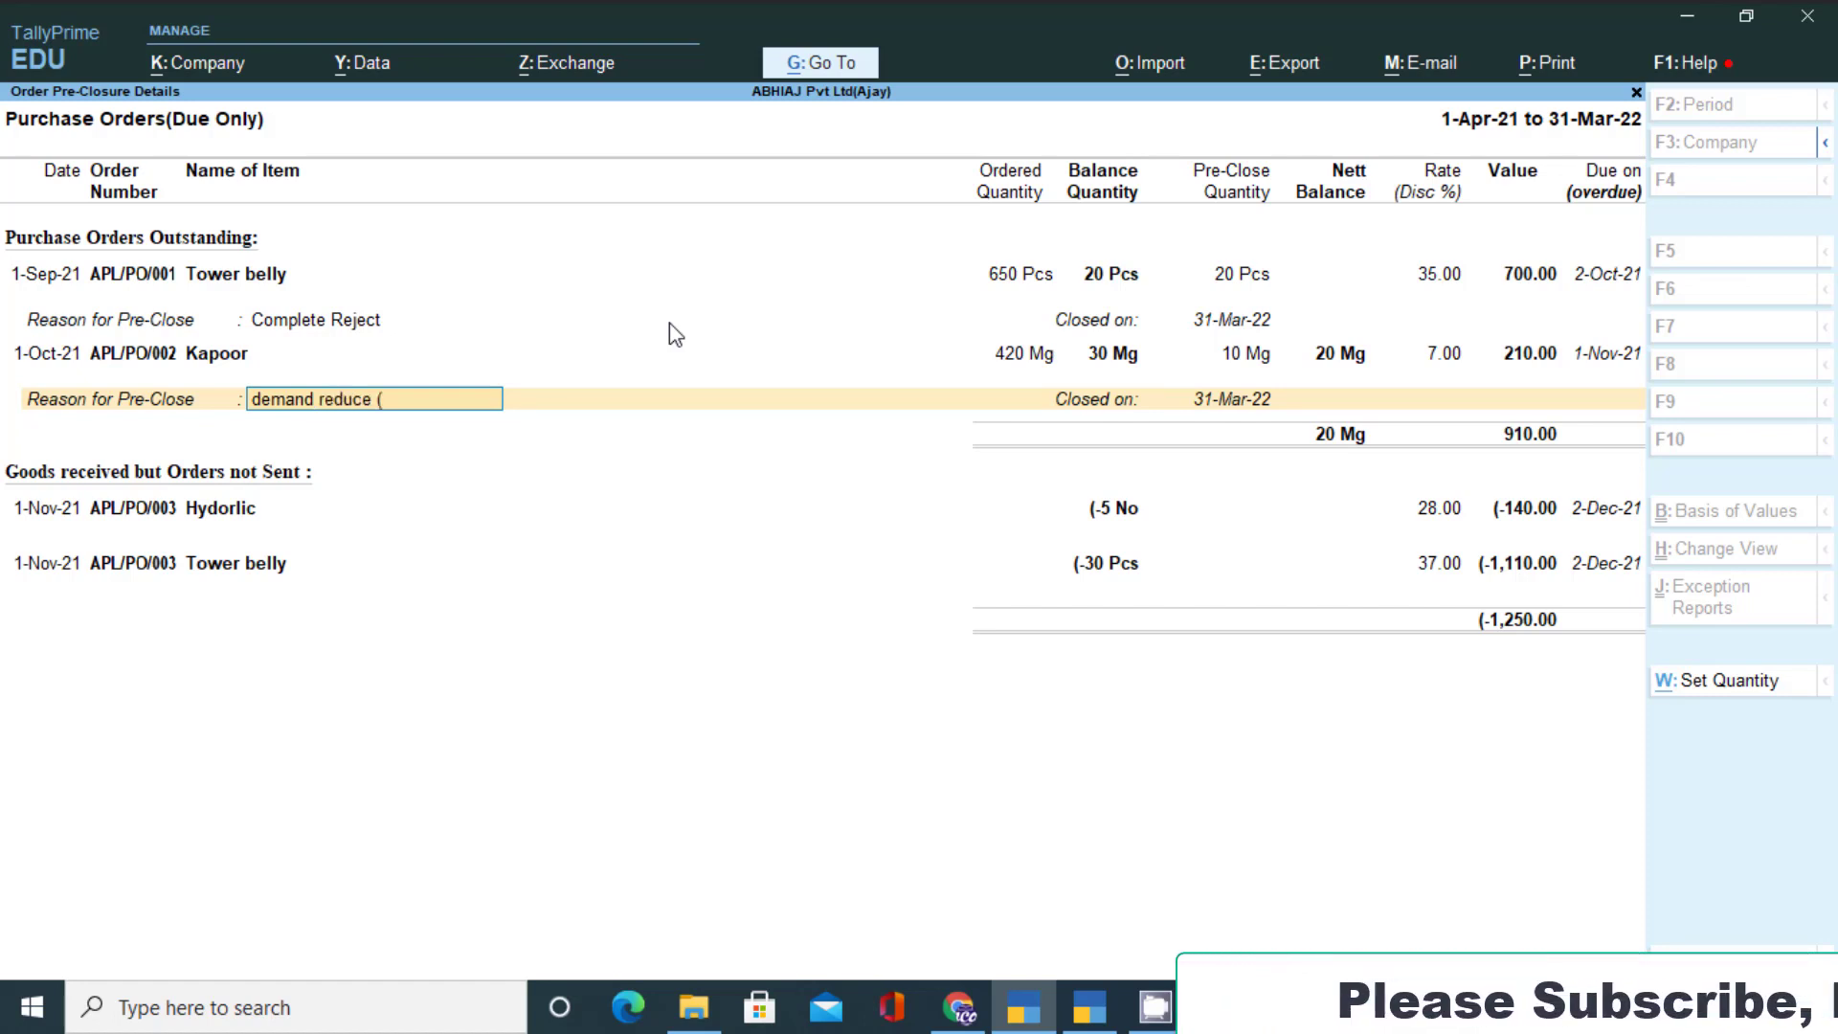
type("order ca")
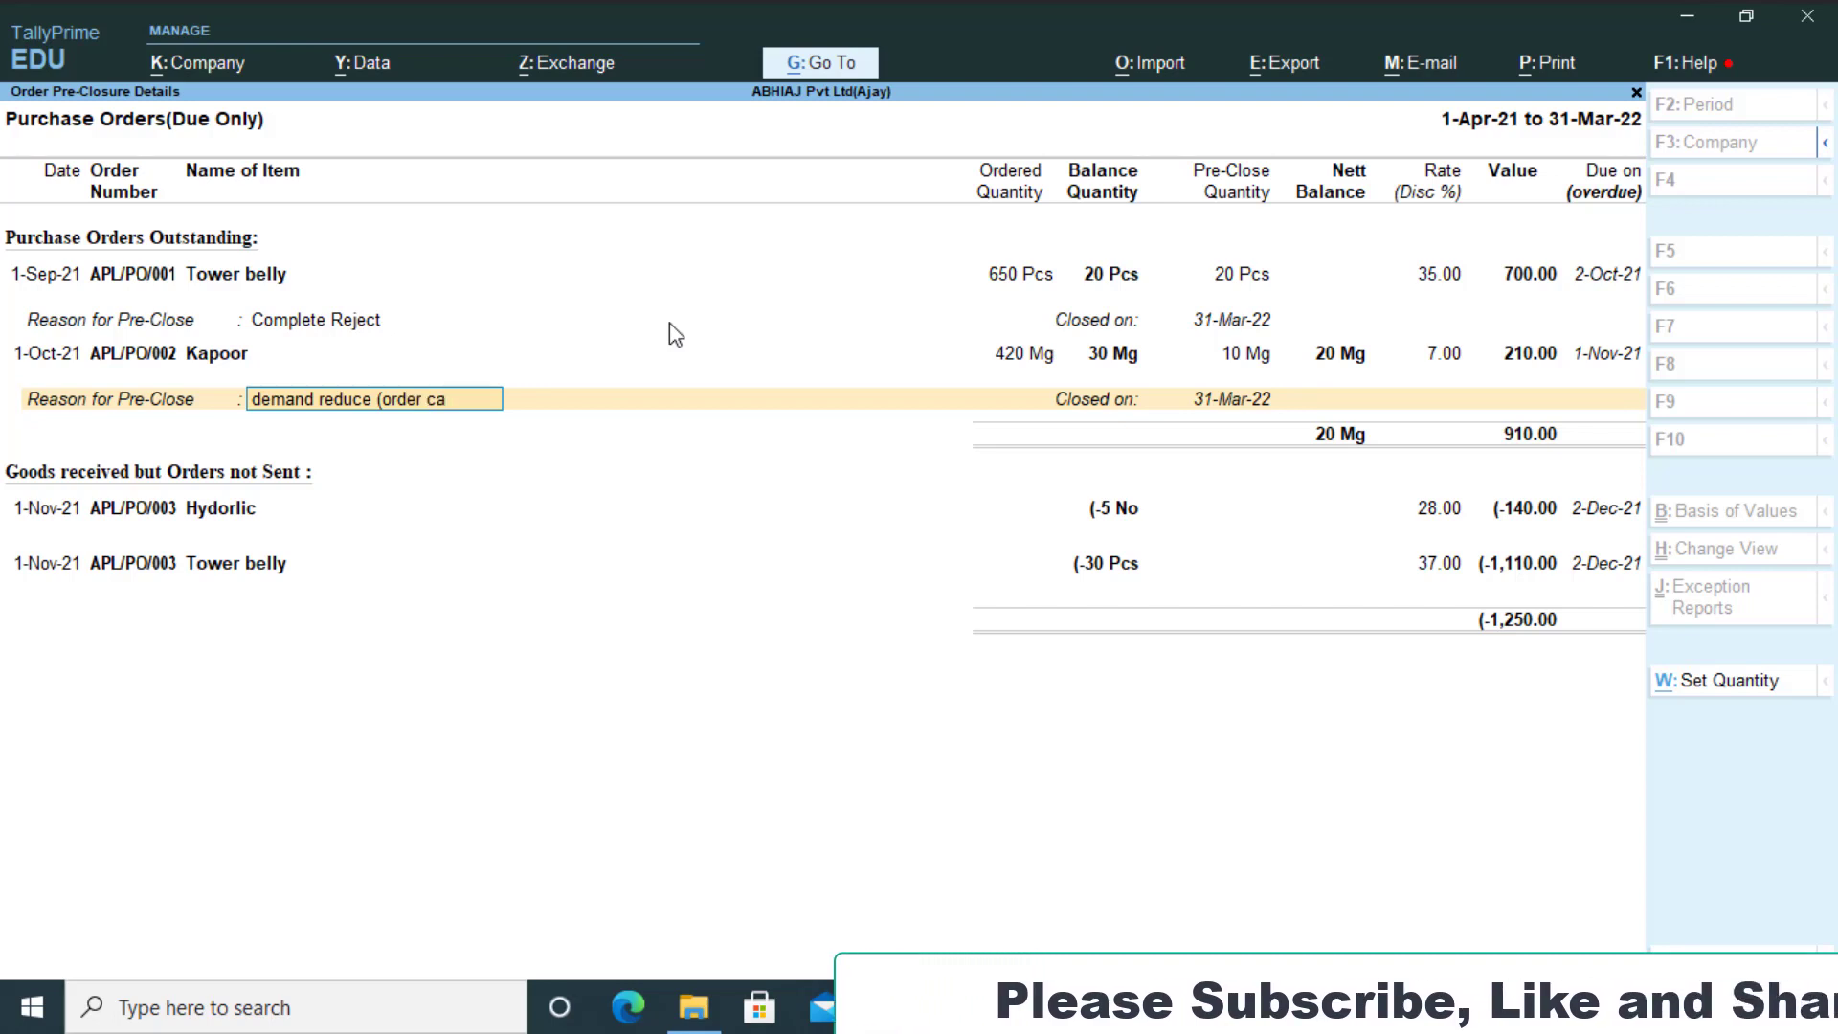
type("ncel)")
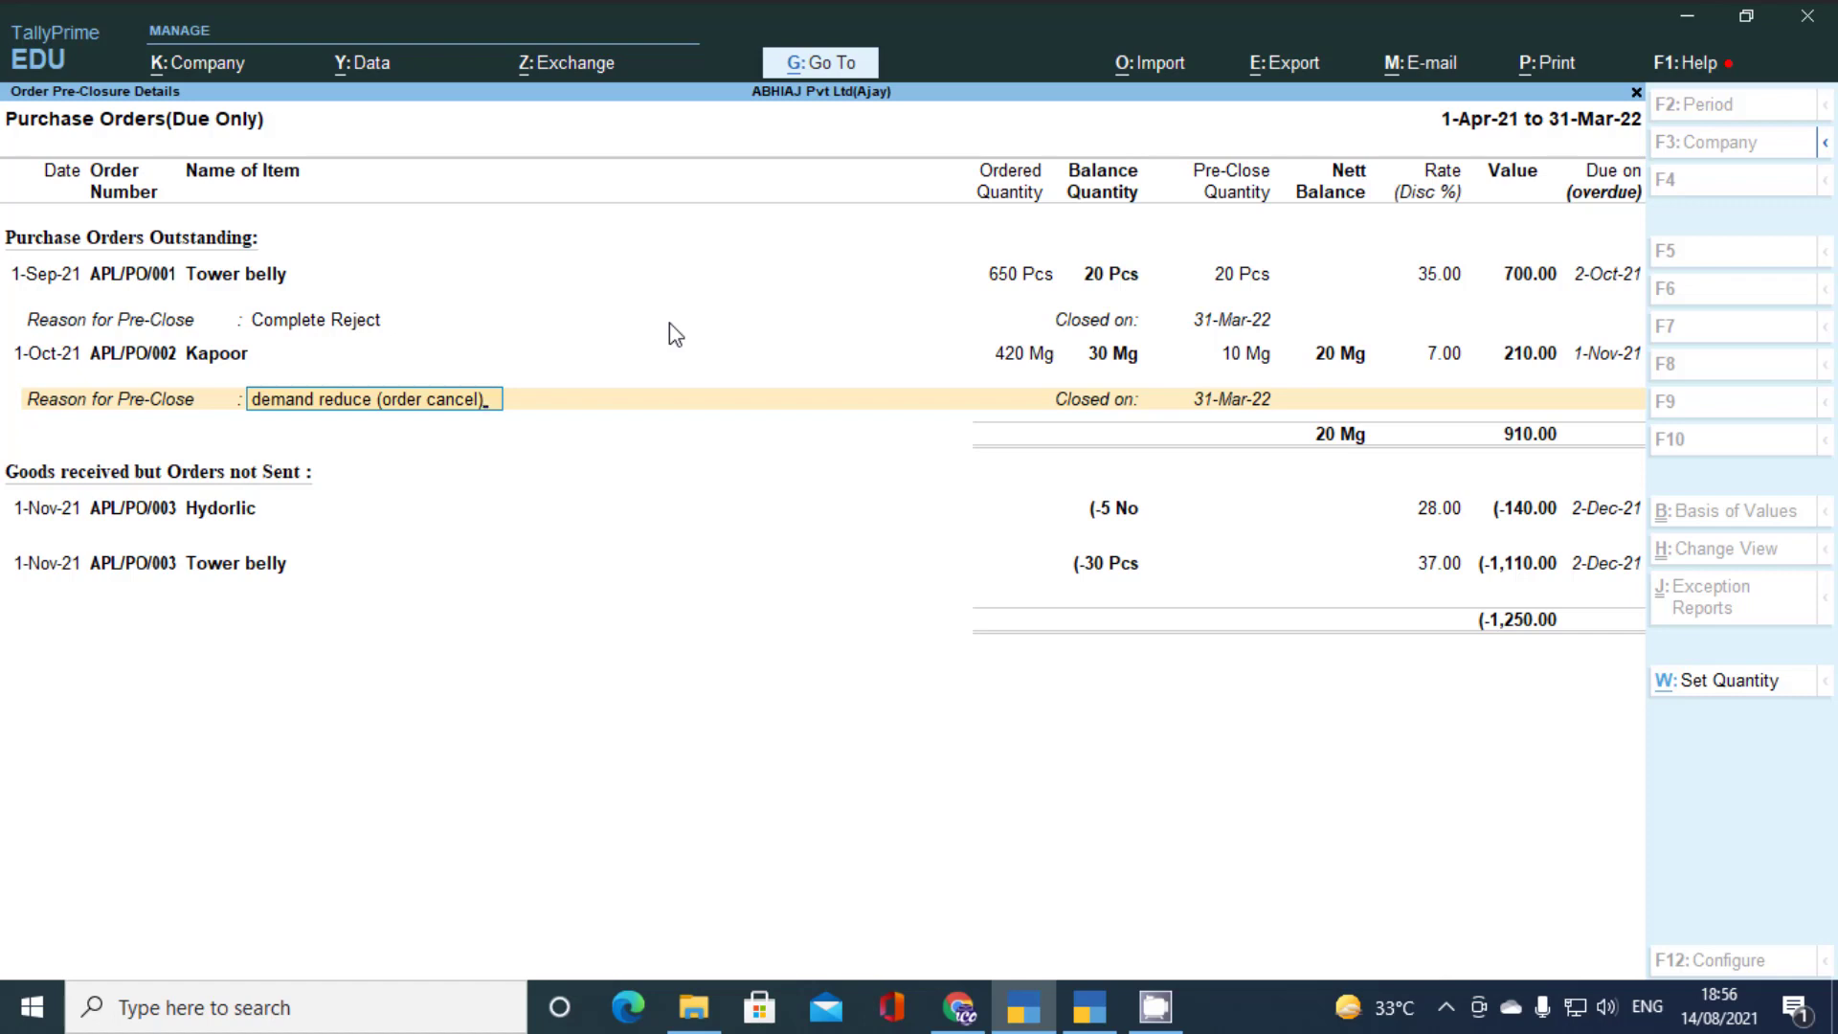
key("Return")
key("Return")
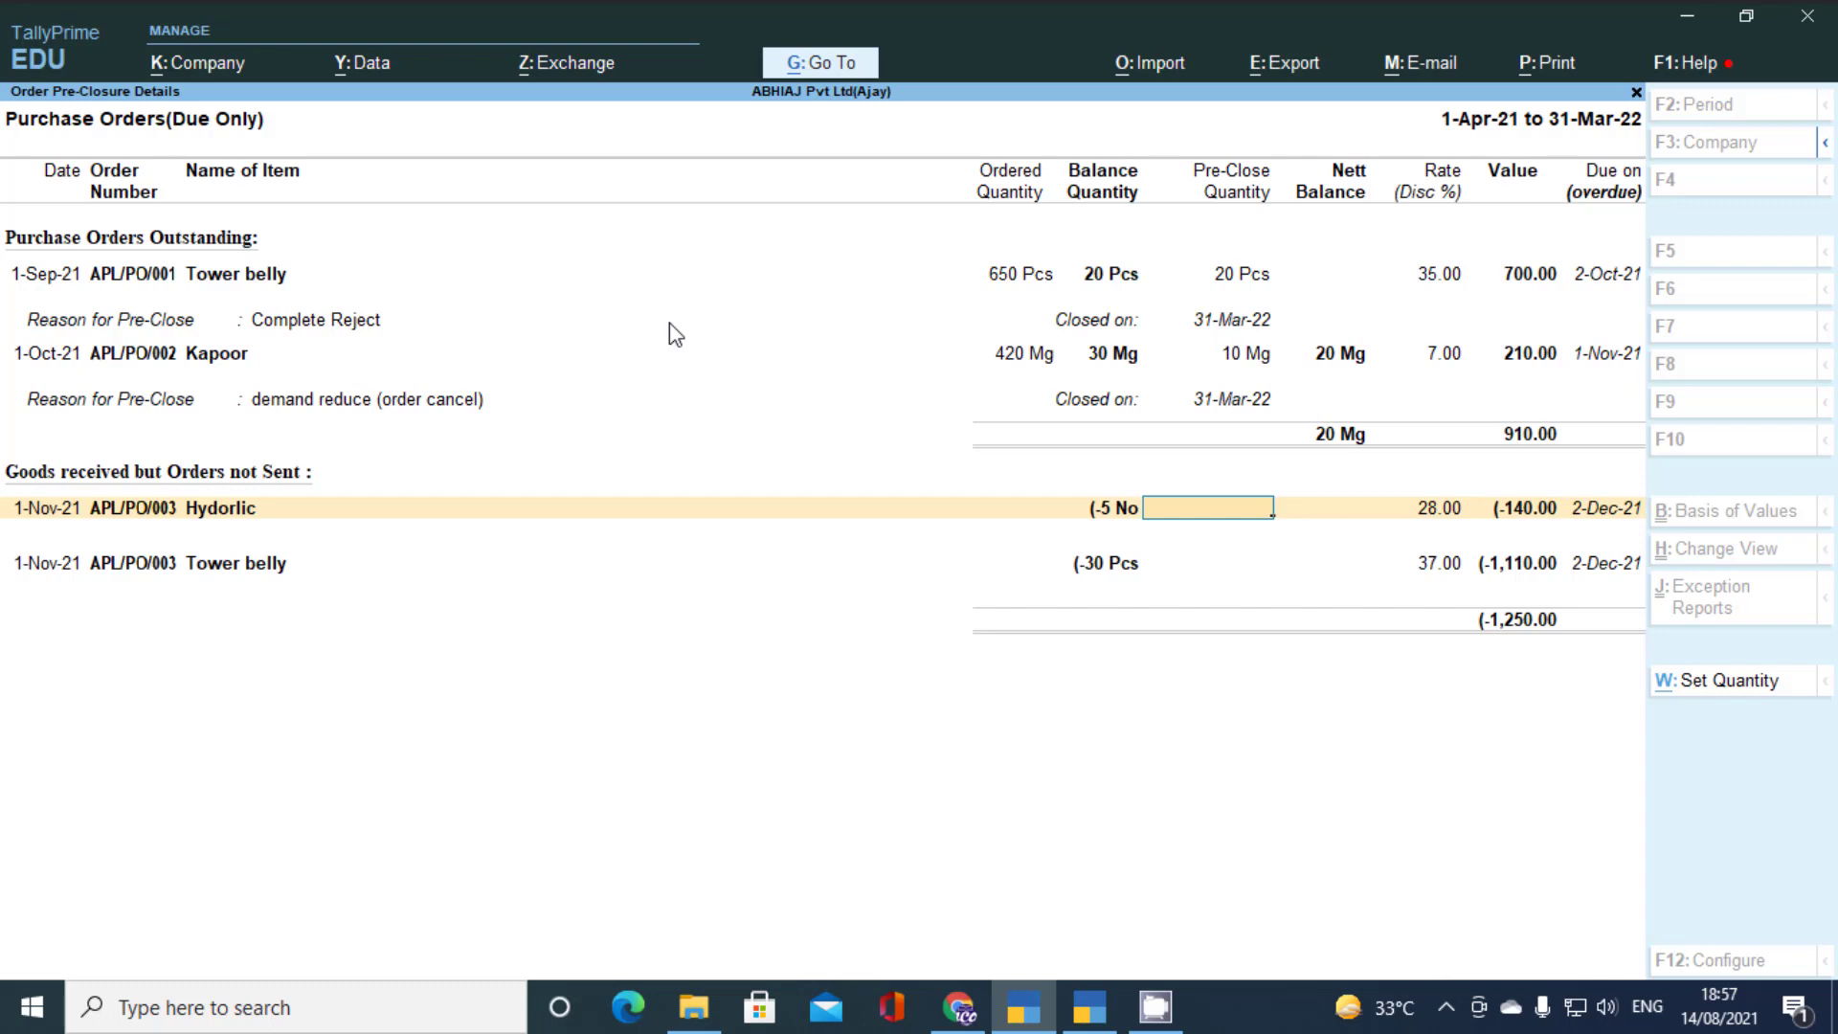
Leave the pre-close quantities of the 1-Nov-21 Hydorlic and Tower belly orders blank and save the pre-closure details.
key("Return")
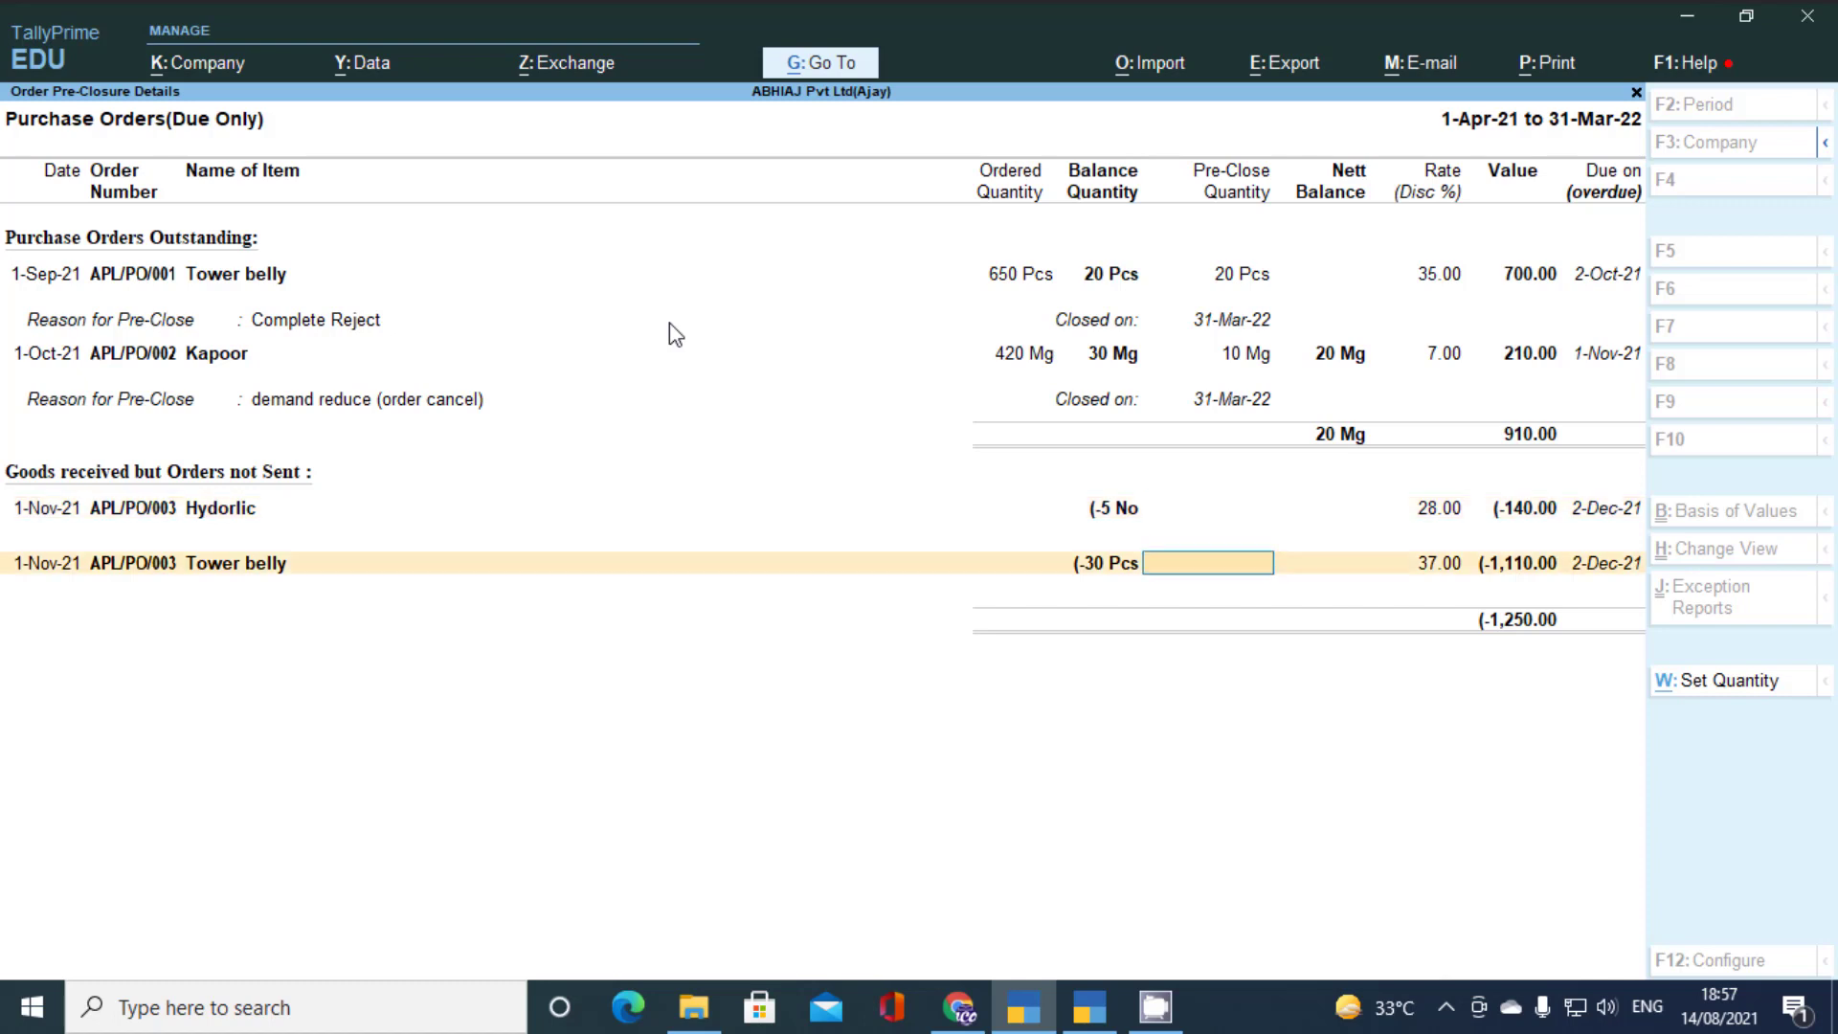
key("Return")
key("Return")
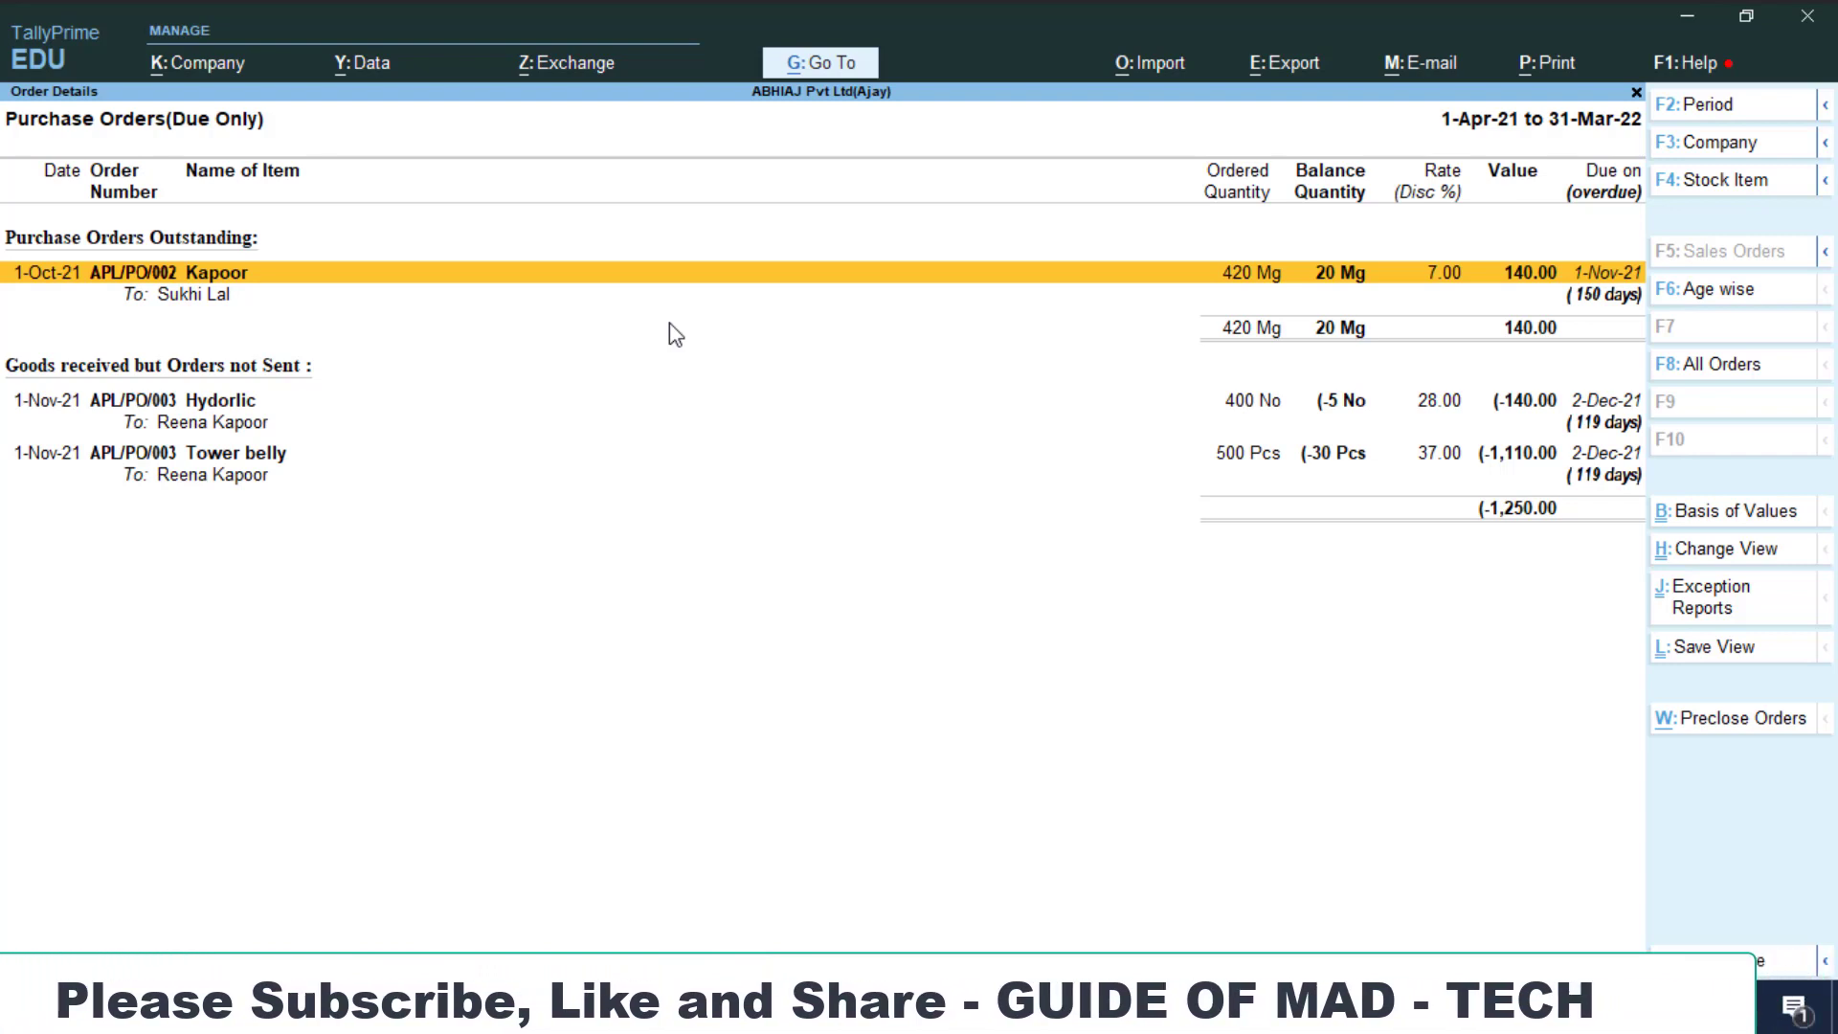
Expand the 1-Nov-21 Hydorlic order under goods received but orders not sent to examine its linked vouchers.
key("Down")
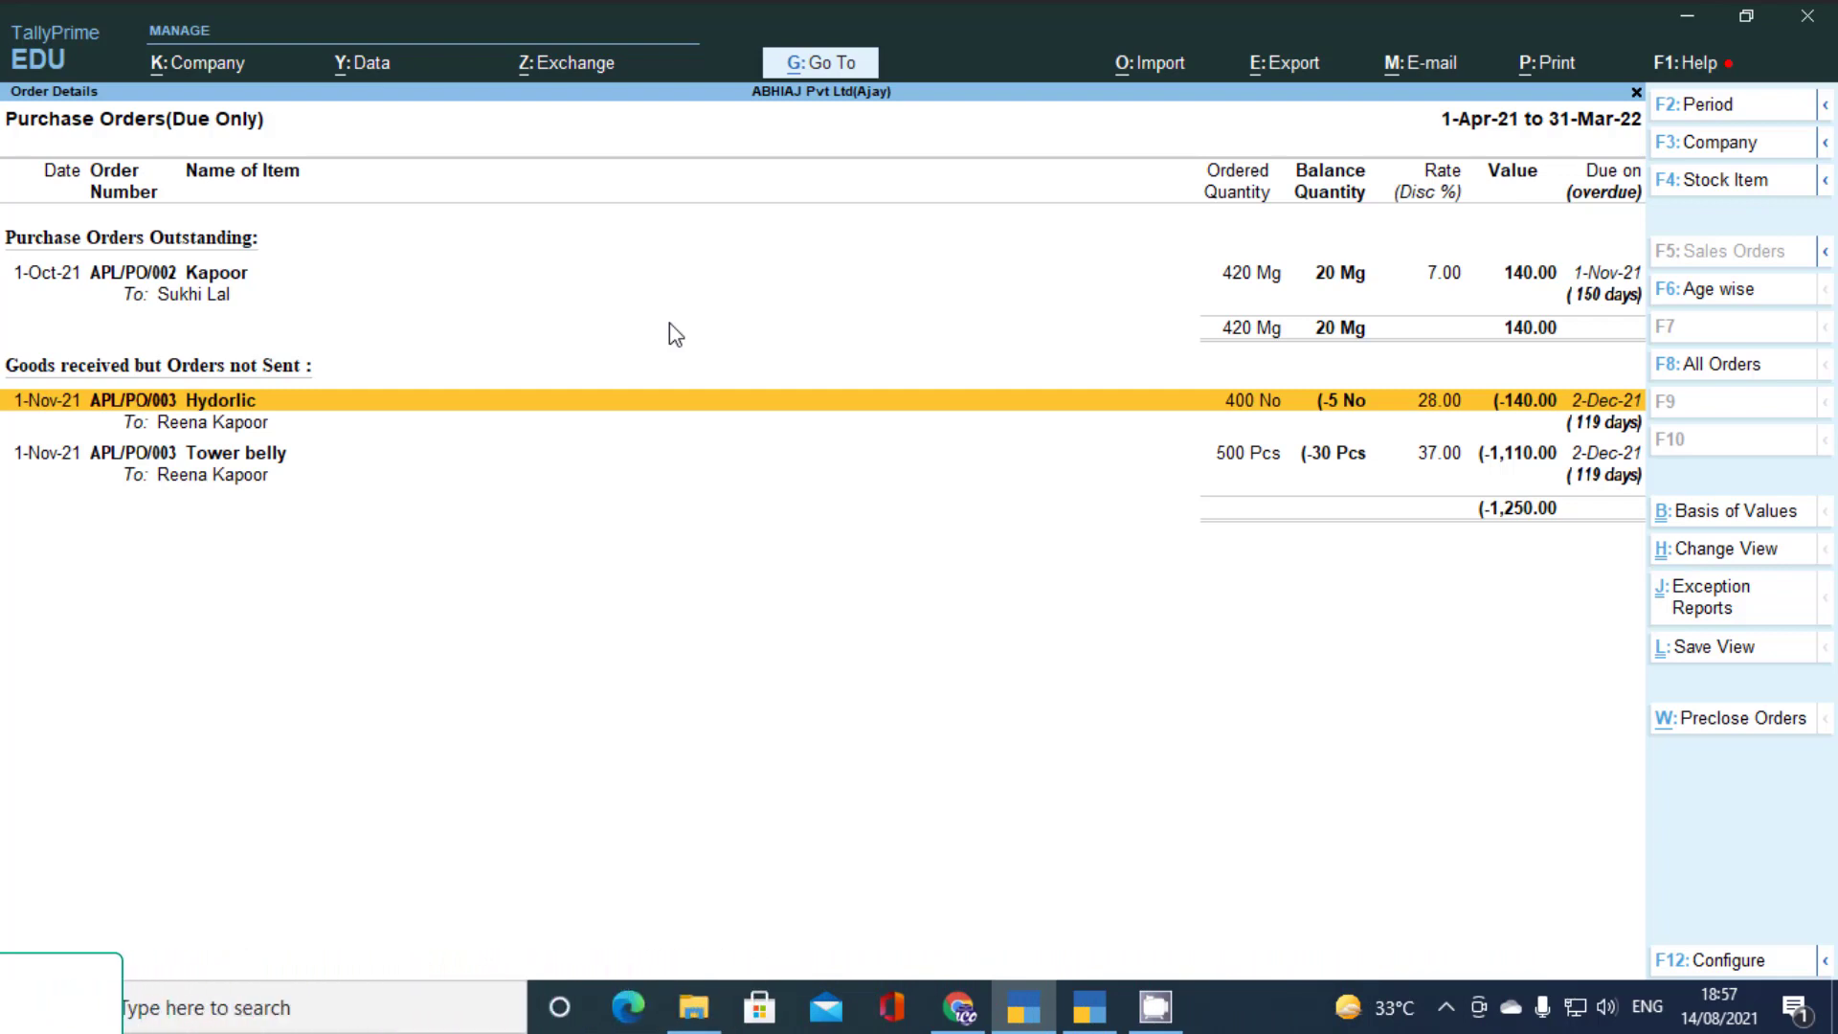
key("shift+Return")
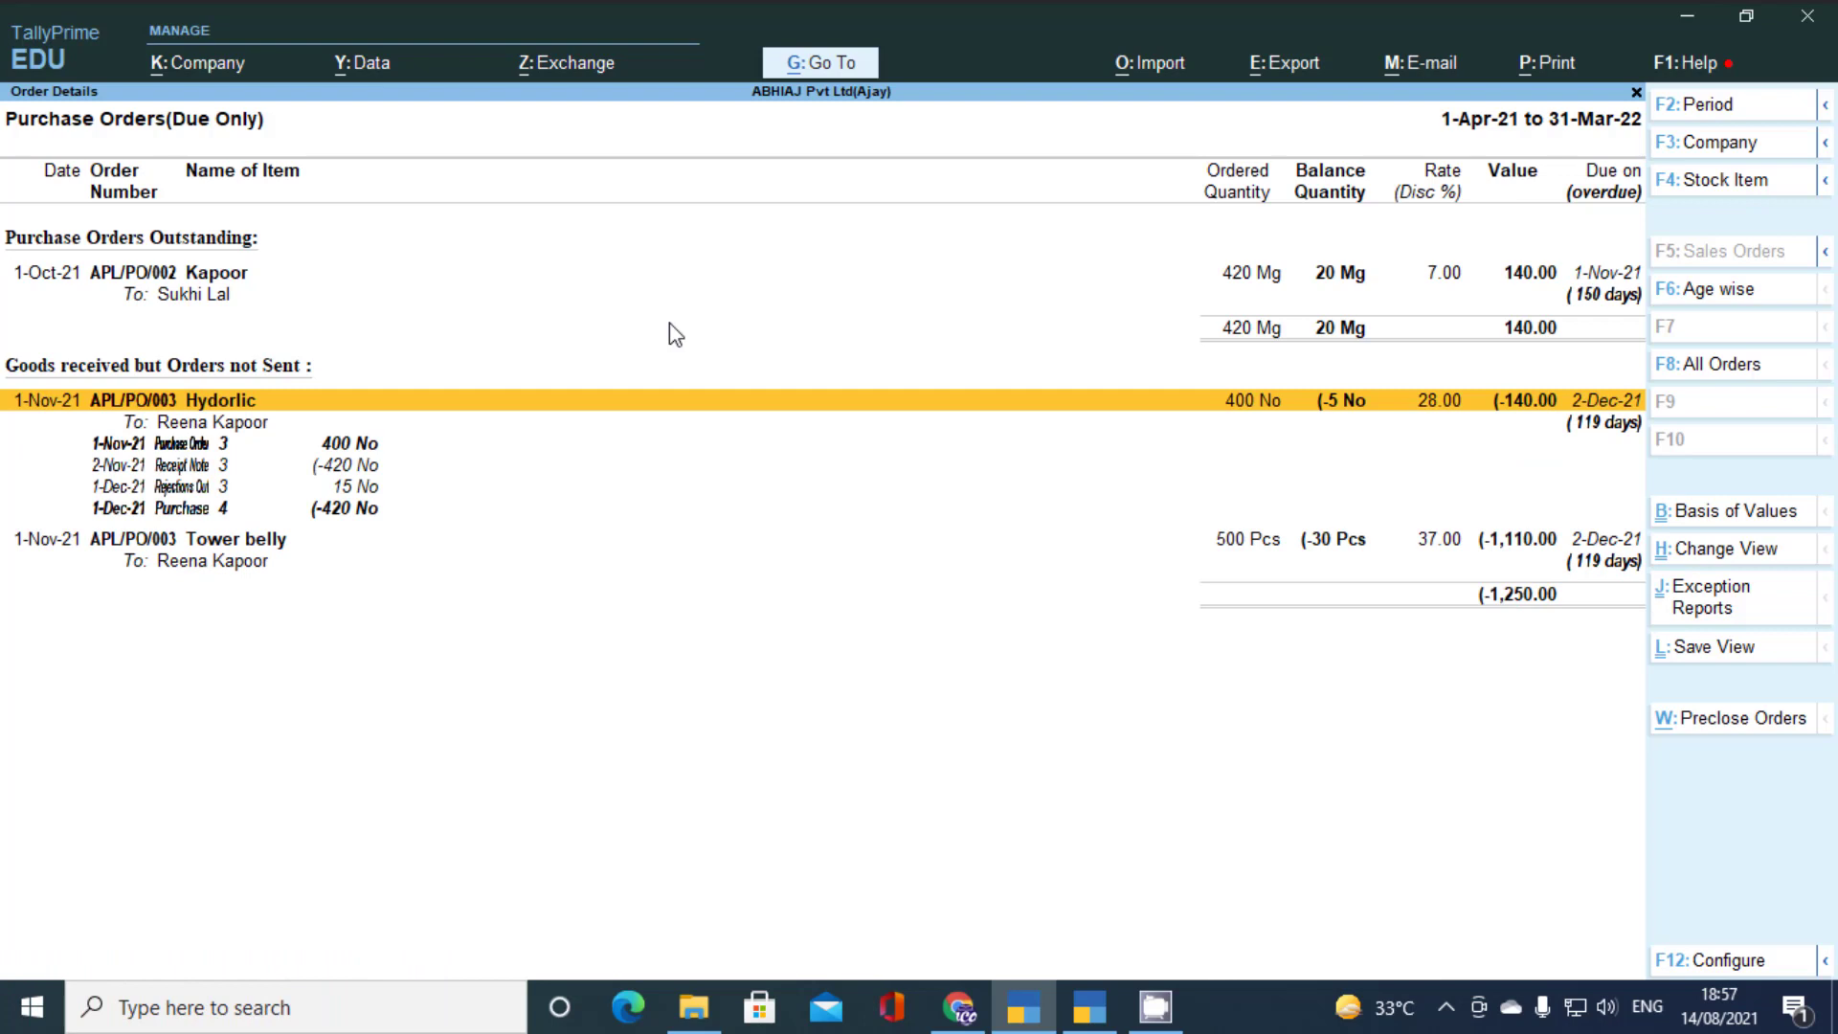